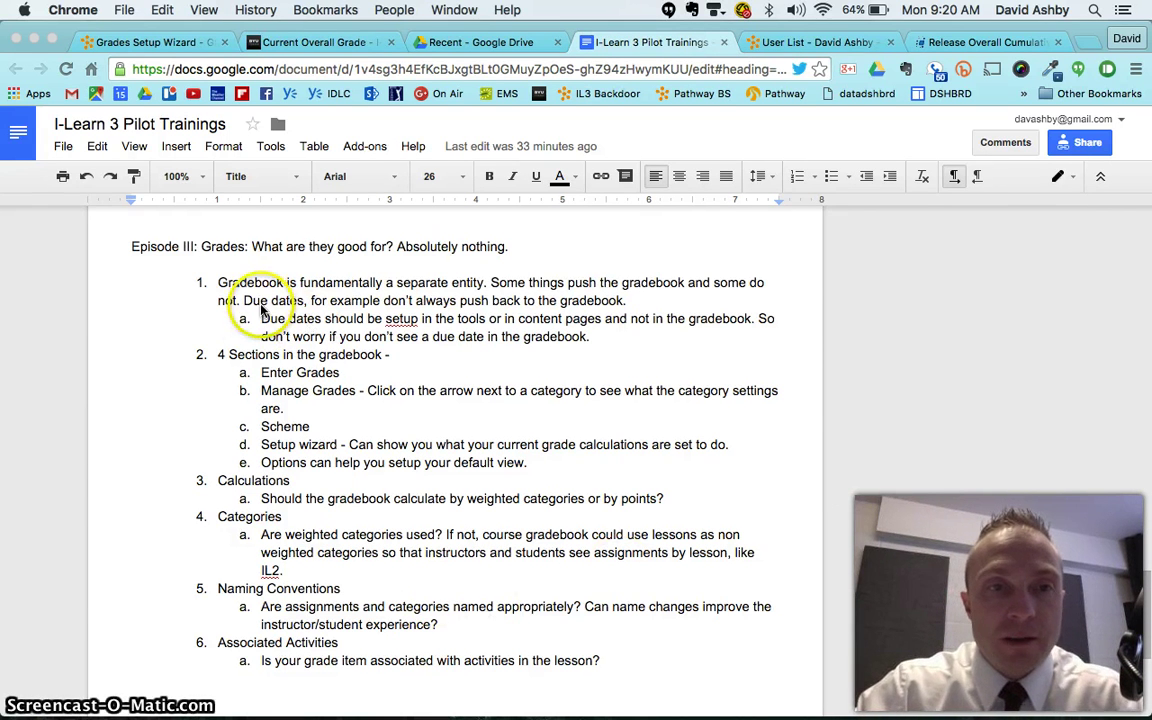
# Highlight the item 1a note that due dates are set in tools or content pages.
pyautogui.moveTo(256, 320); pyautogui.dragTo(620, 332)
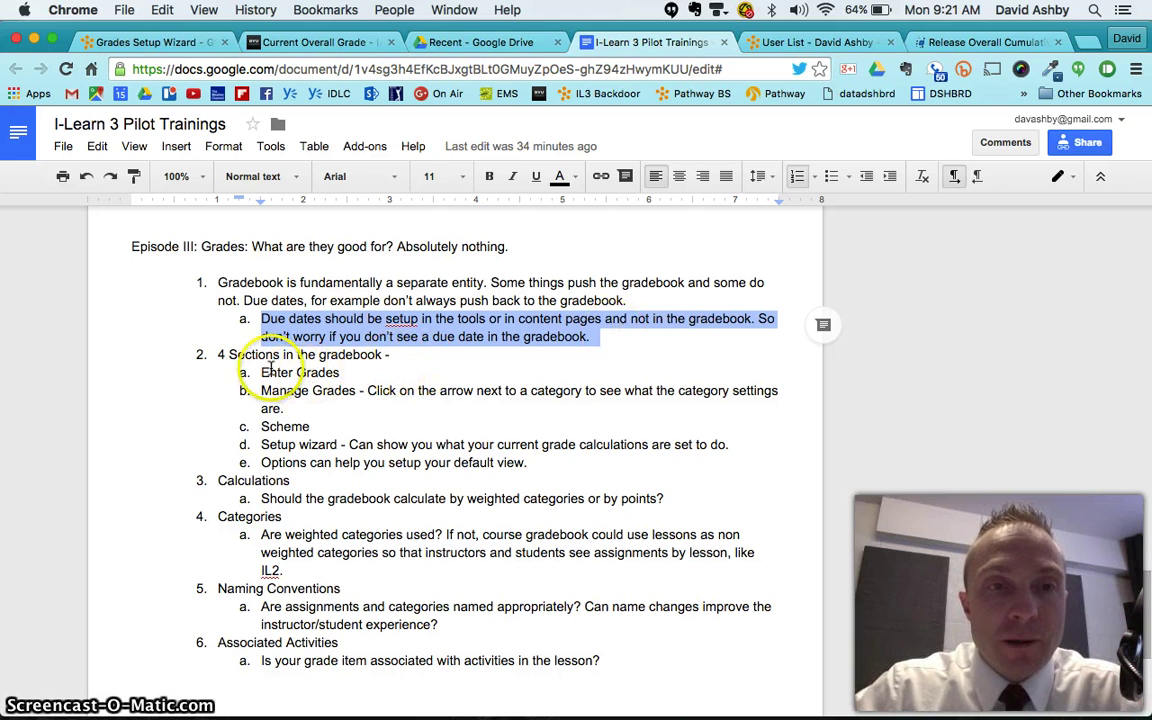
# Go from the Grades Setup Wizard to the GS 120G Reference Enter Grades page.
pyautogui.click(148, 42)
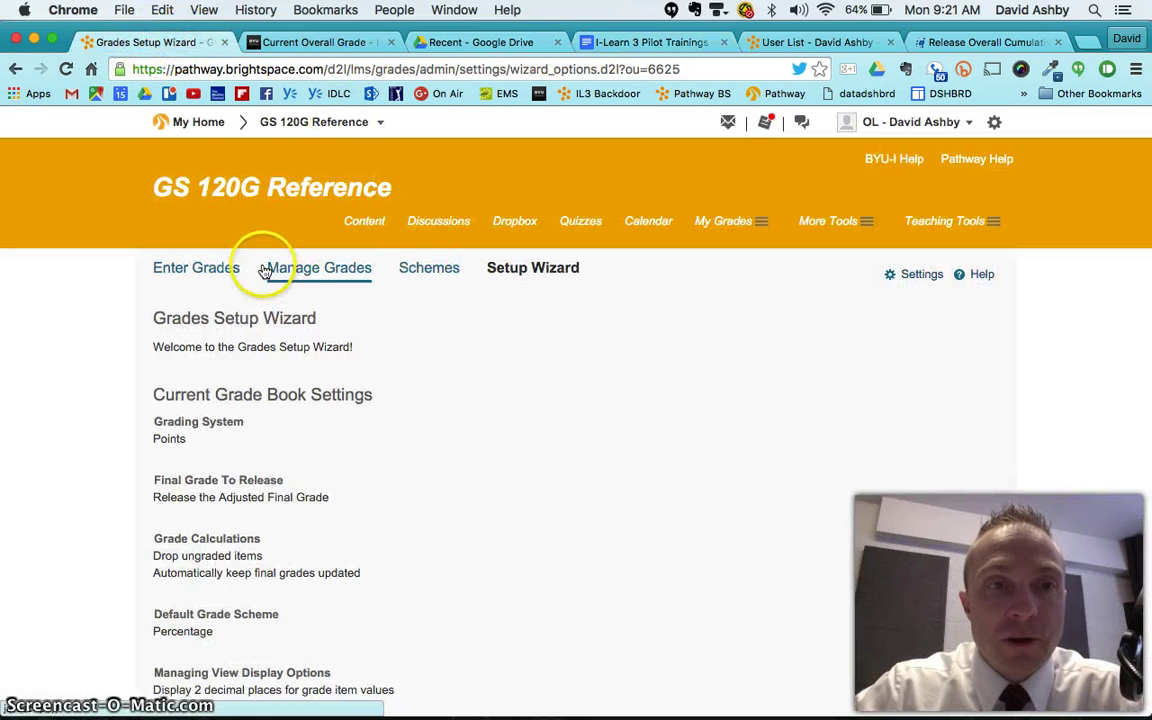
pyautogui.click(200, 268)
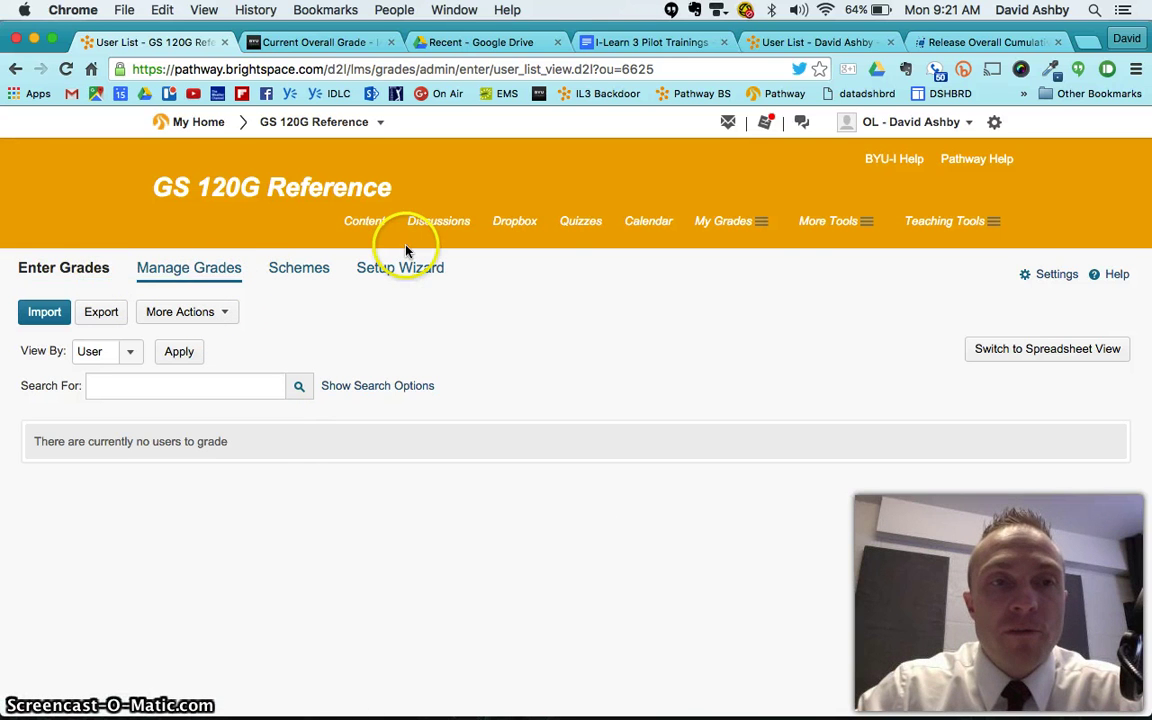
# Check the Settings' Default Grades Area options, keep Manage Grades as start page, and close.
pyautogui.click(1045, 277)
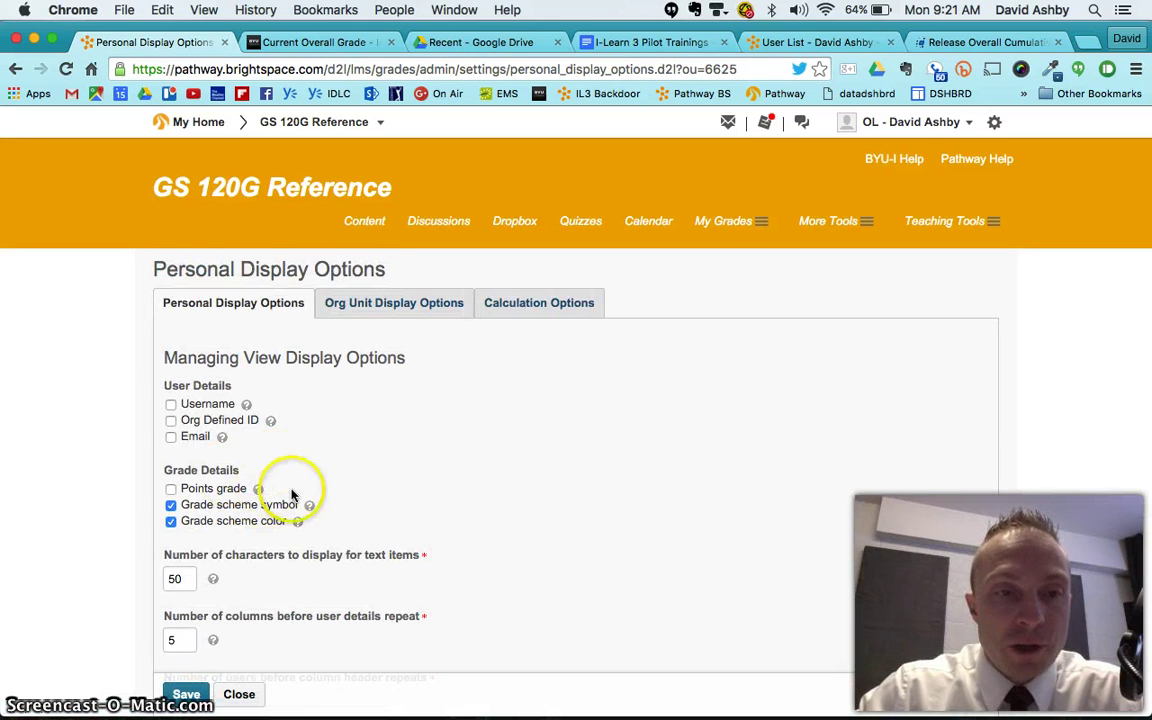
pyautogui.scroll(-5, 290, 489)
pyautogui.scroll(-1, 291, 494)
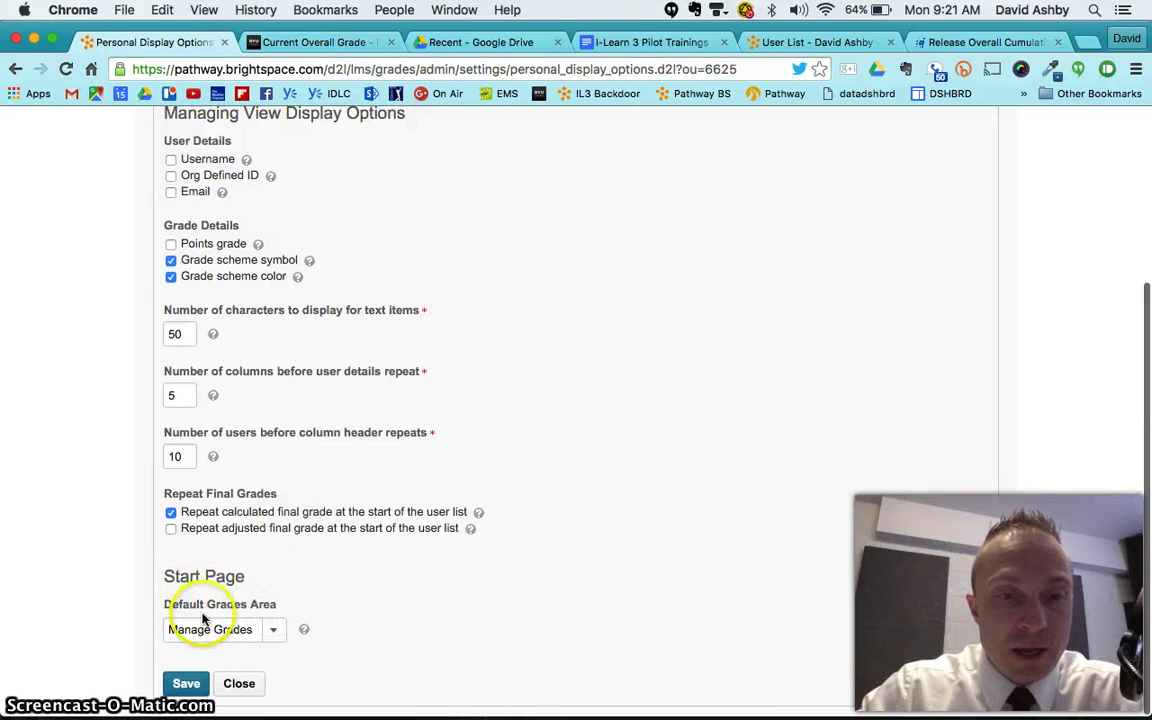
pyautogui.click(274, 632)
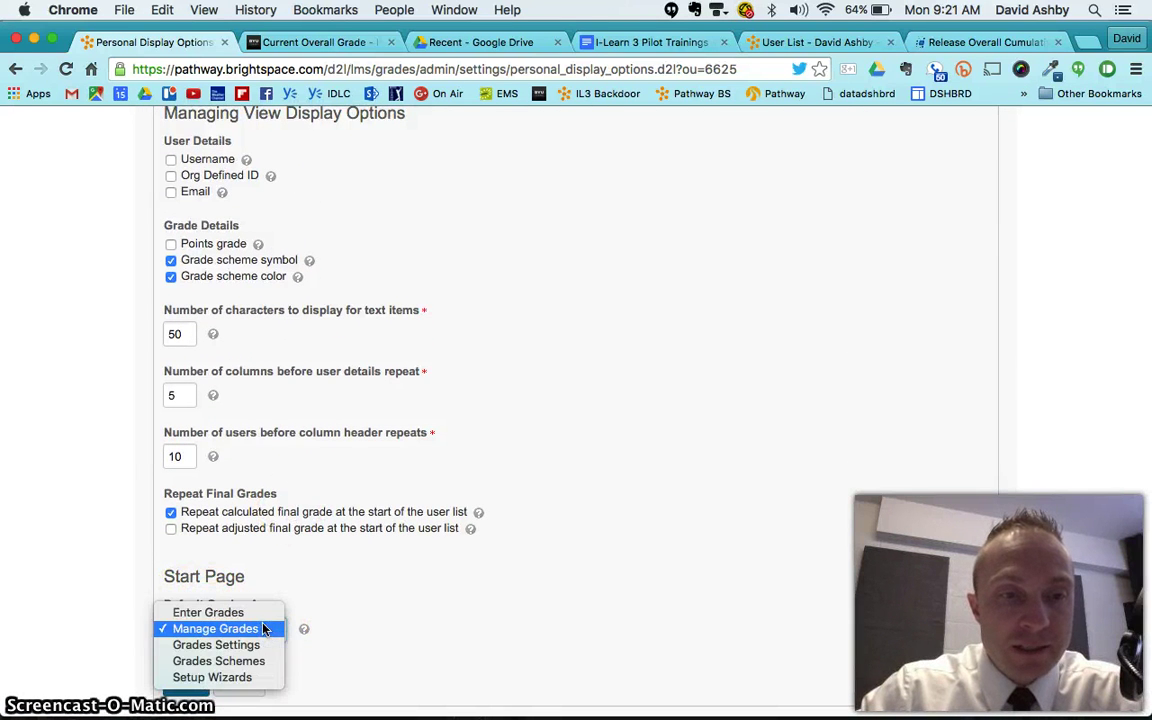
pyautogui.click(332, 597)
pyautogui.click(255, 686)
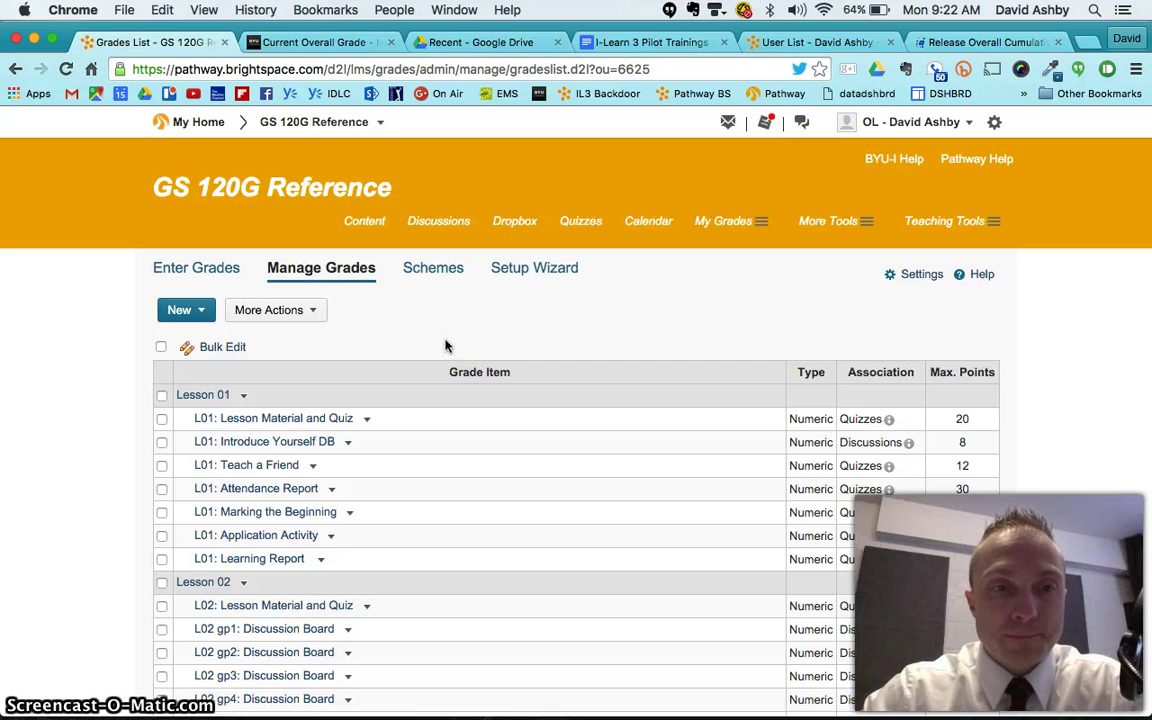
pyautogui.scroll(-3, 446, 346)
pyautogui.click(205, 267)
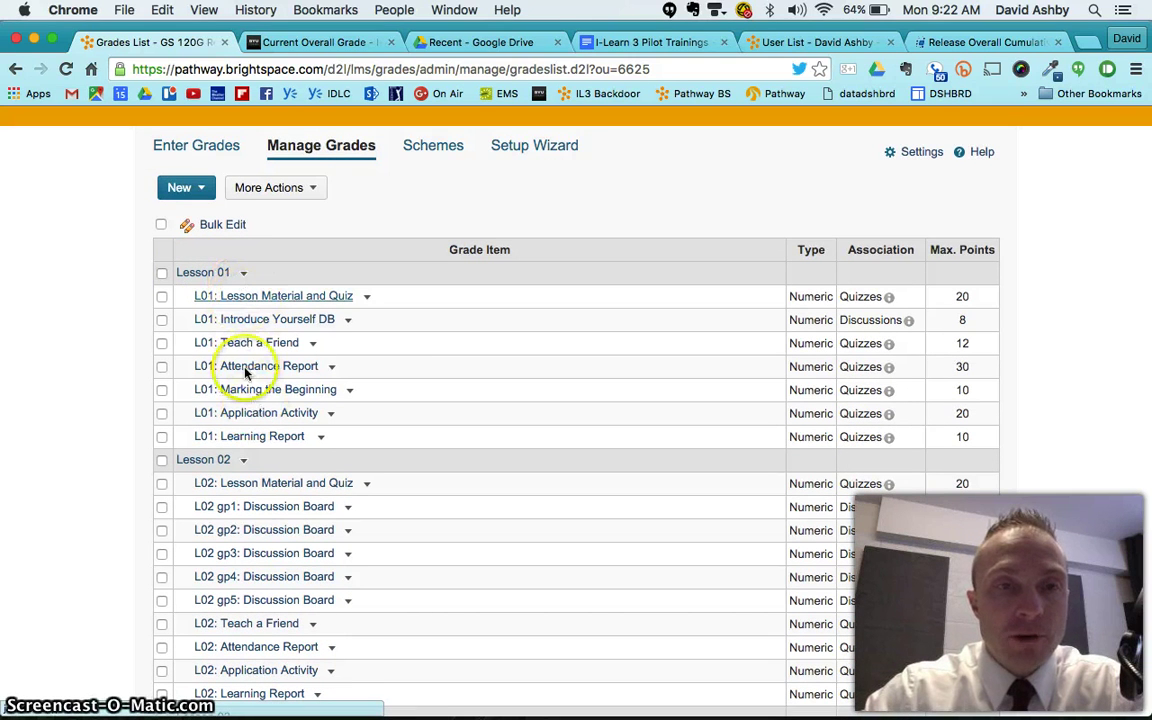
pyautogui.scroll(-2, 245, 368)
pyautogui.scroll(2, 248, 375)
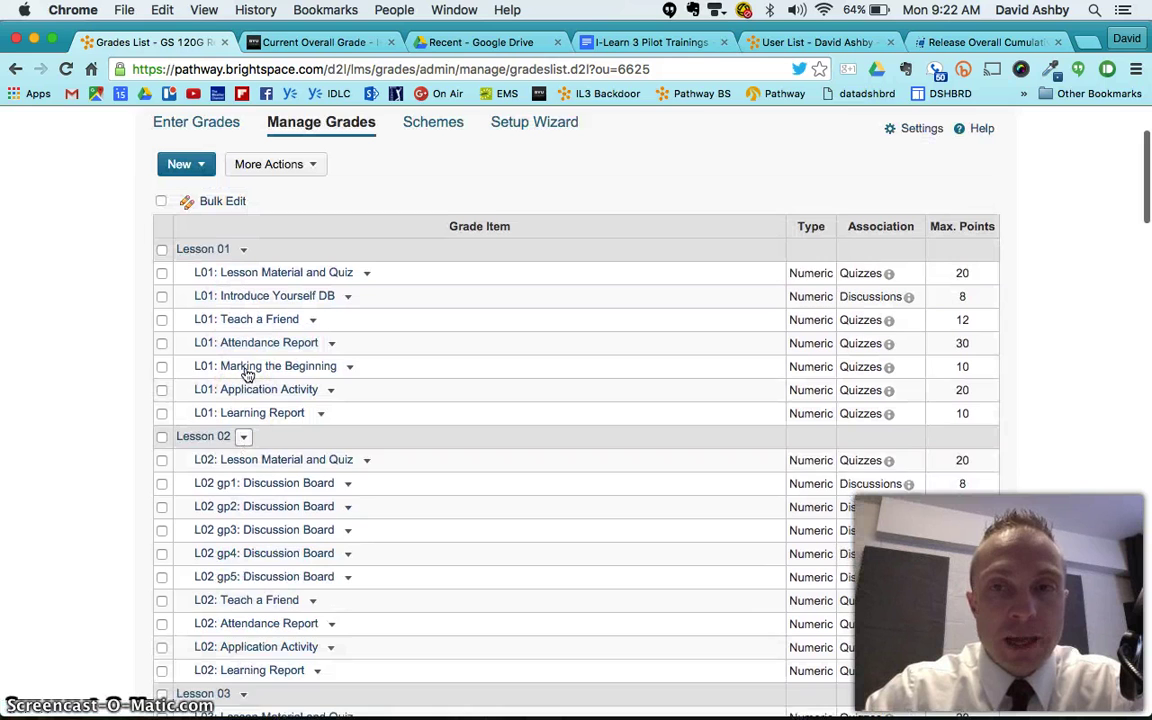
pyautogui.scroll(1, 247, 375)
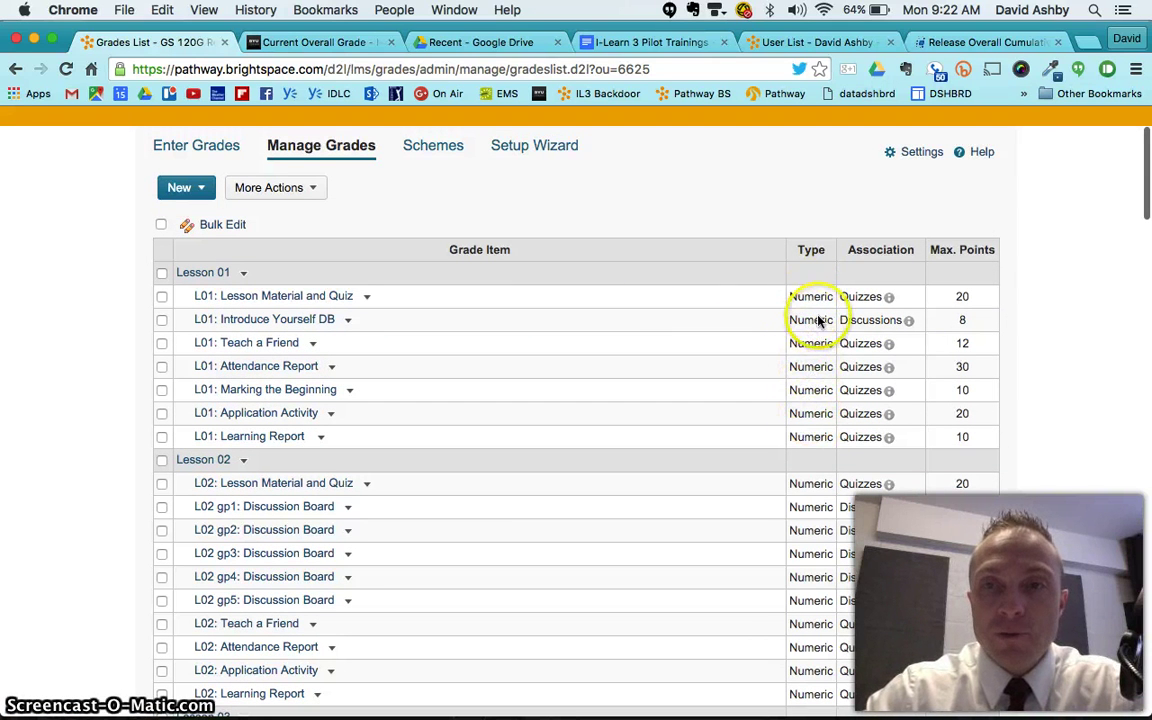
pyautogui.click(886, 303)
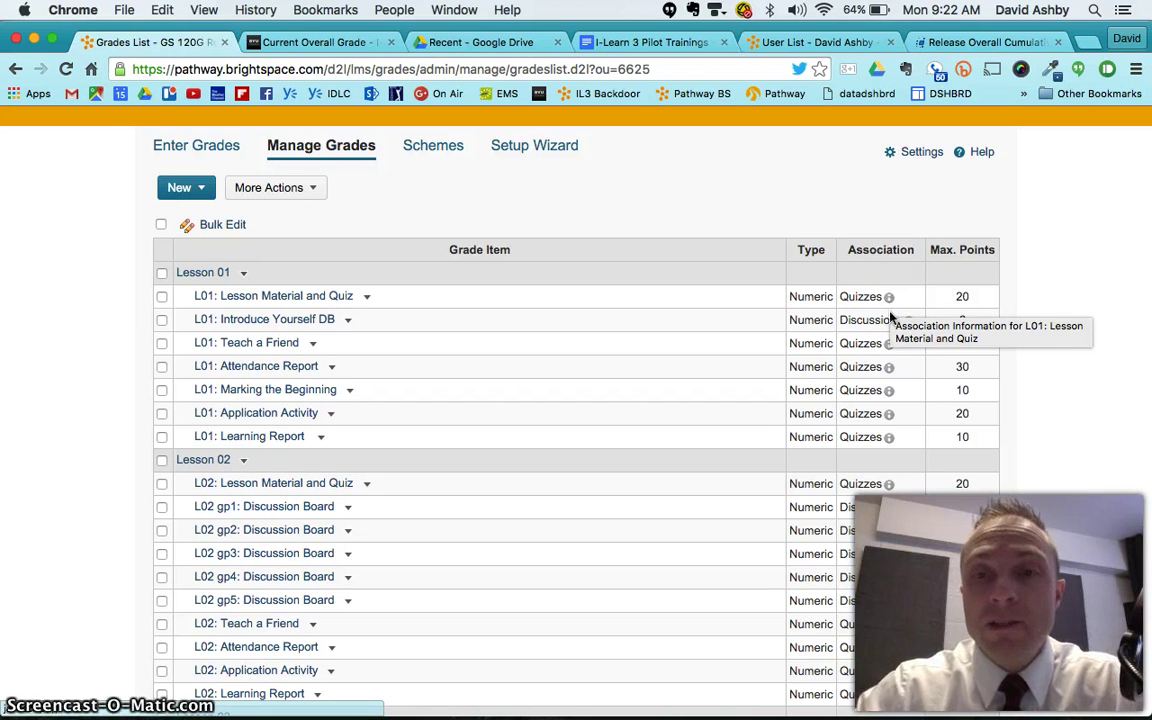
pyautogui.click(886, 344)
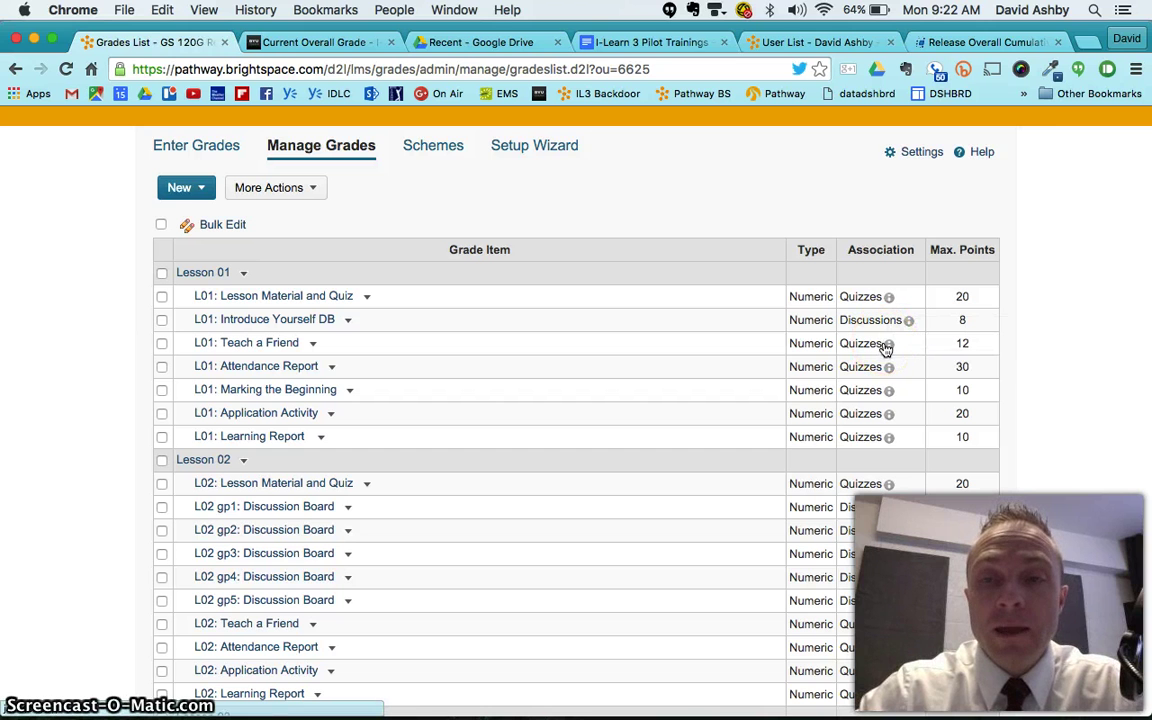
pyautogui.click(890, 300)
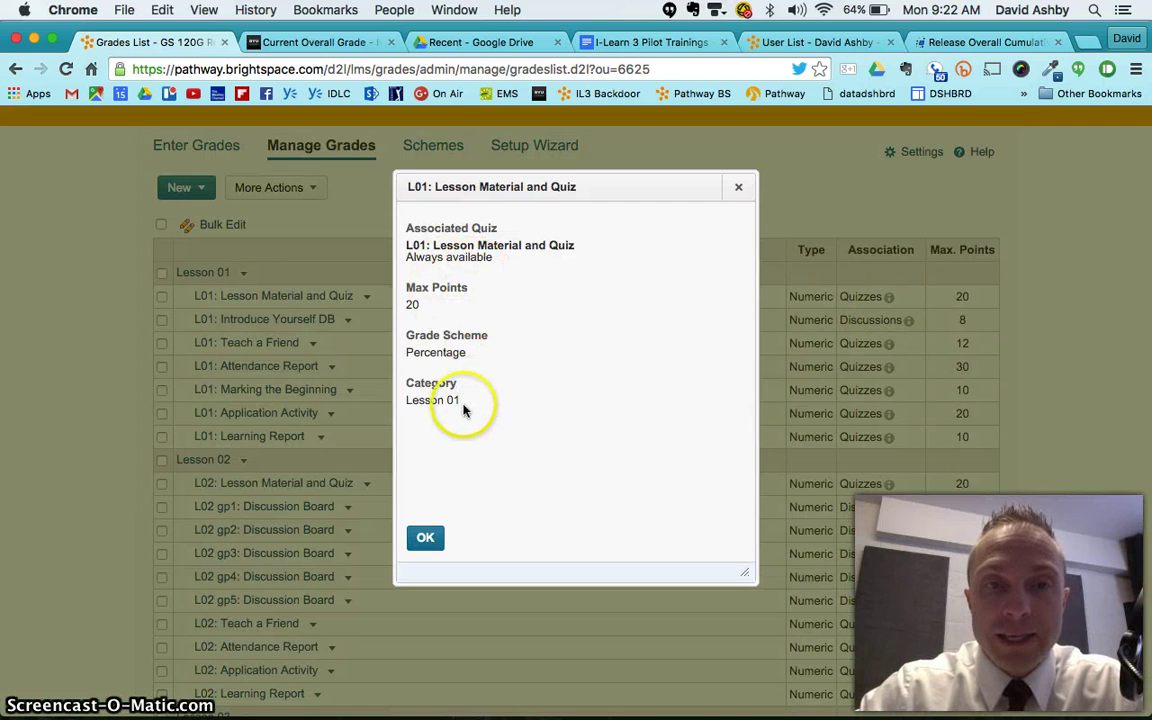
pyautogui.click(428, 540)
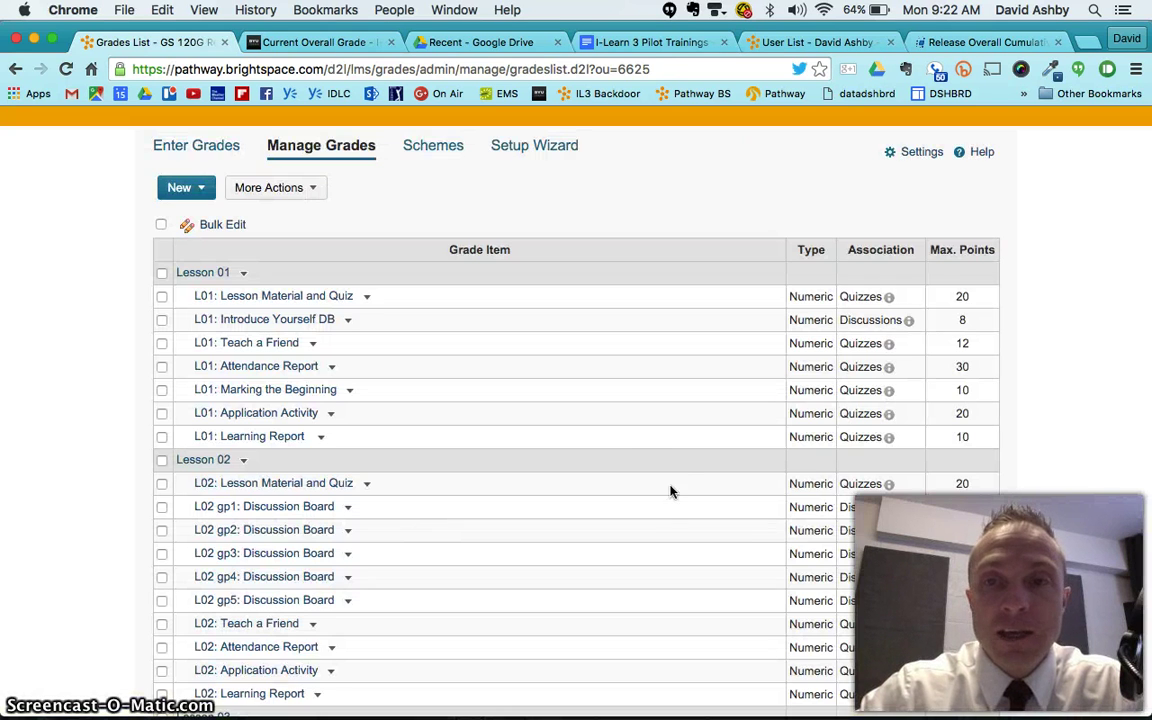
pyautogui.scroll(-3, 845, 475)
pyautogui.scroll(-12, 845, 478)
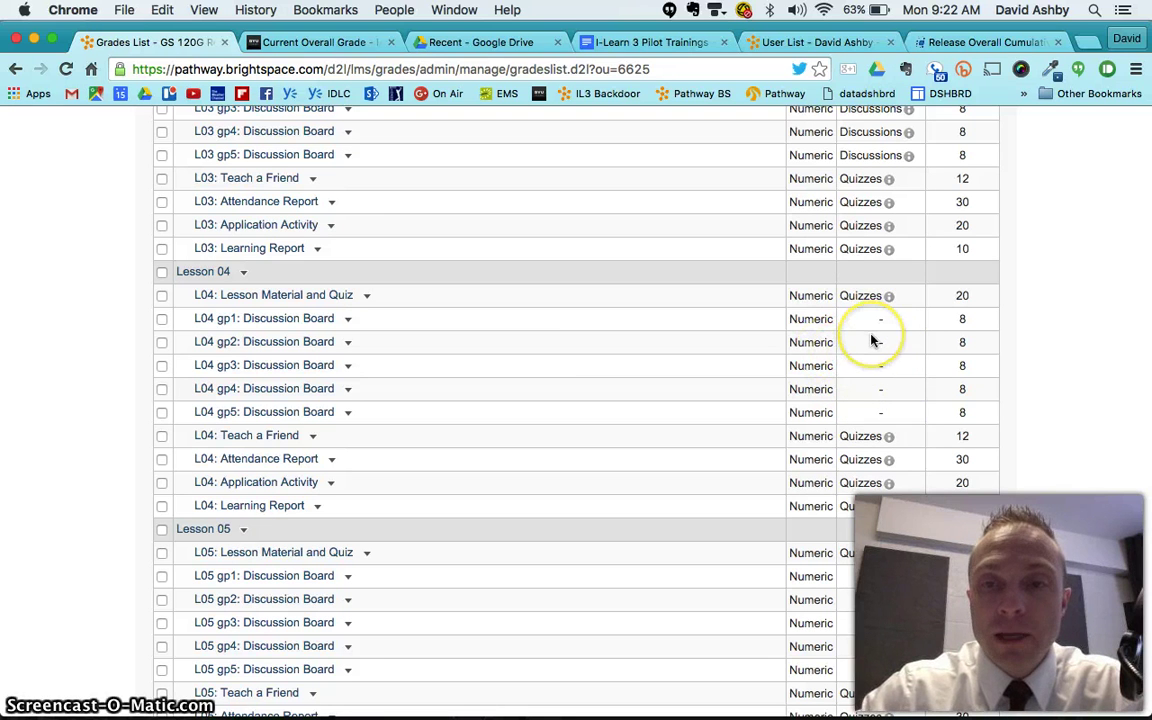
pyautogui.scroll(-1, 871, 341)
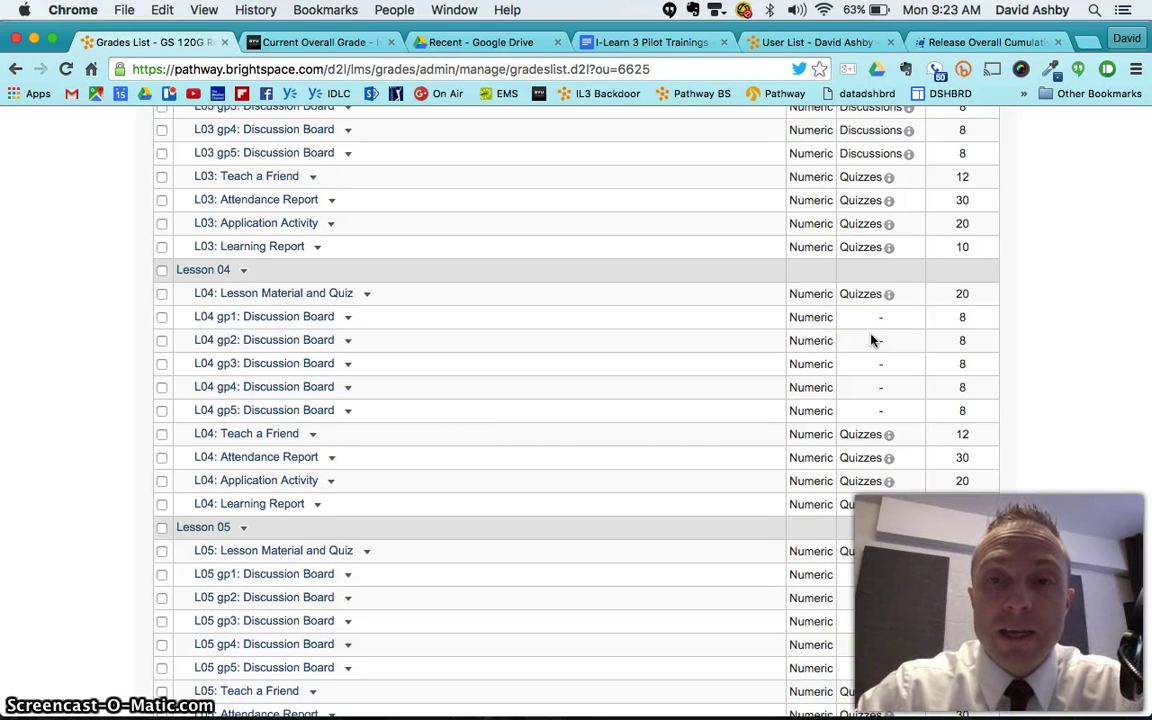
pyautogui.click(866, 340)
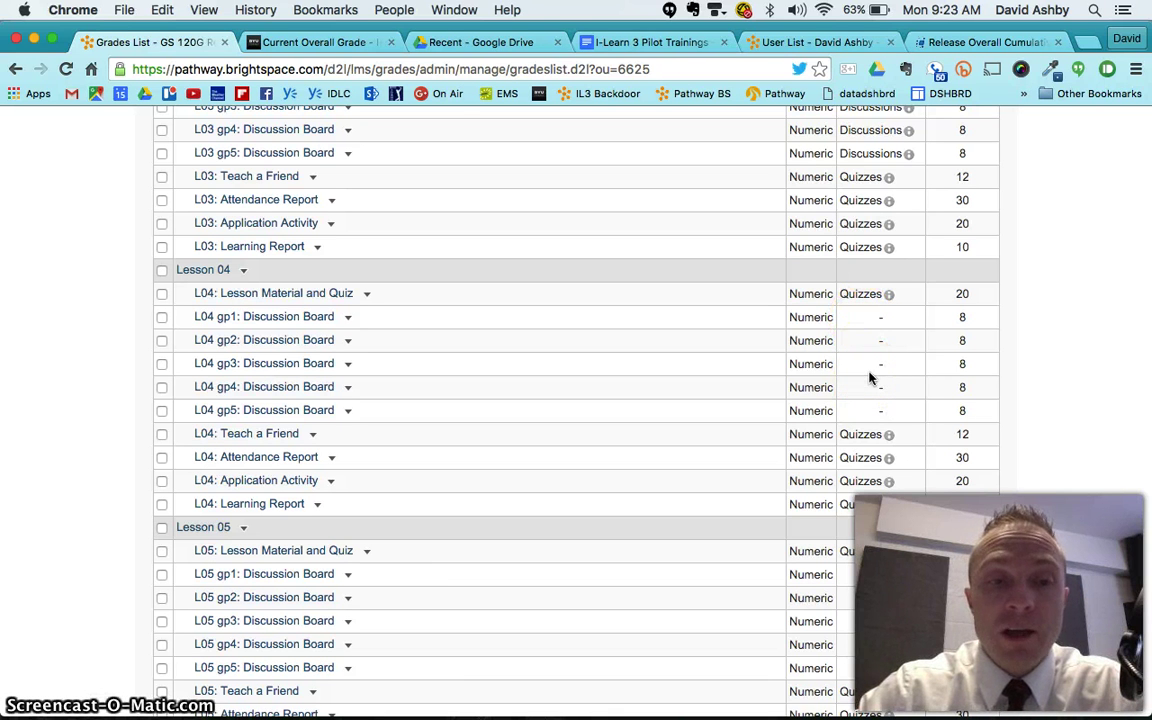
pyautogui.scroll(10, 869, 378)
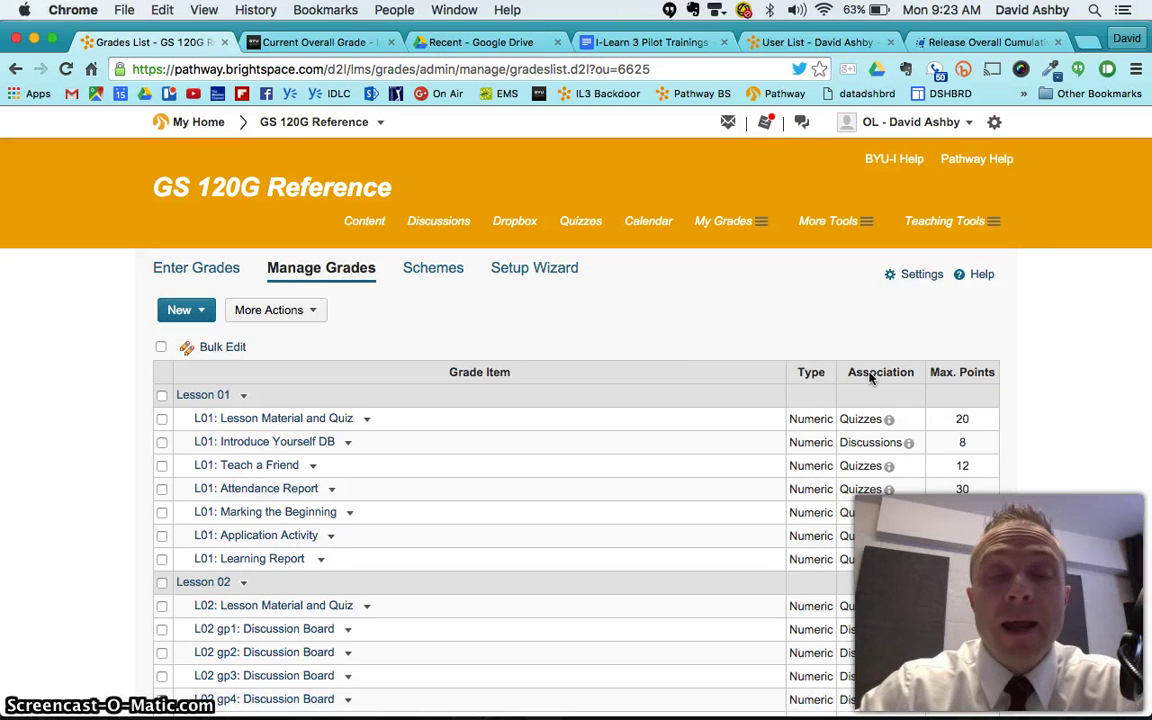
pyautogui.click(704, 338)
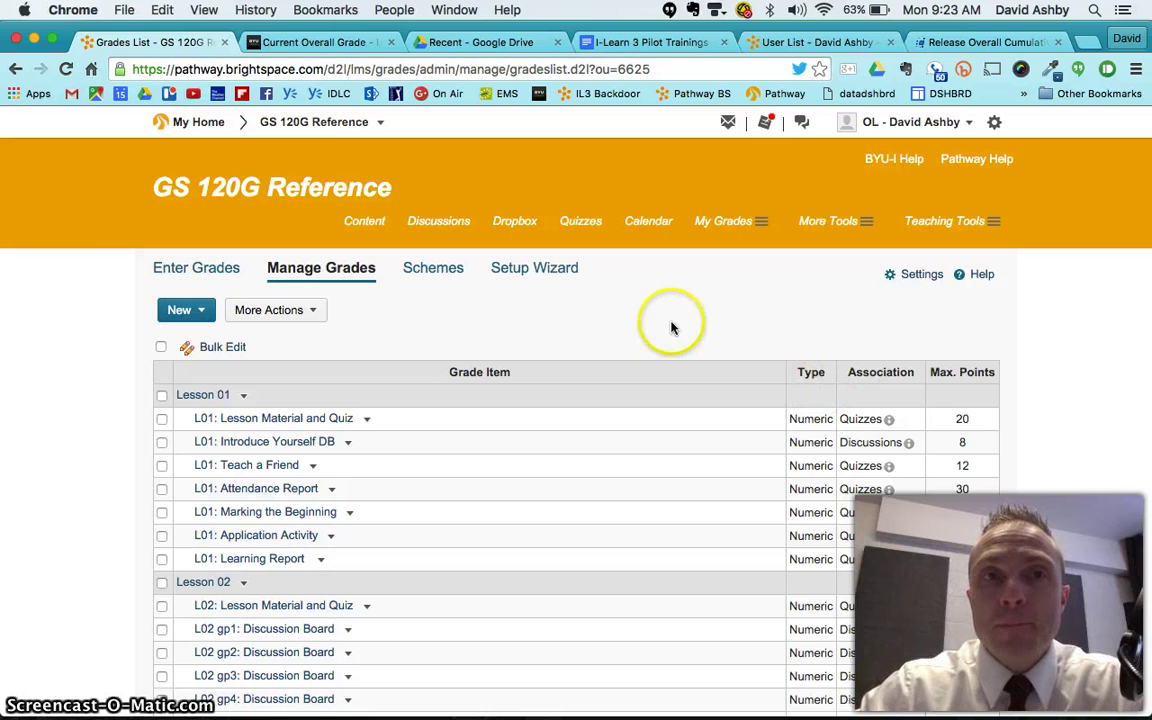
# Scroll through the I-Learn 3 Pilot Trainings notes, then return to the Brightspace Grades List.
pyautogui.click(622, 42)
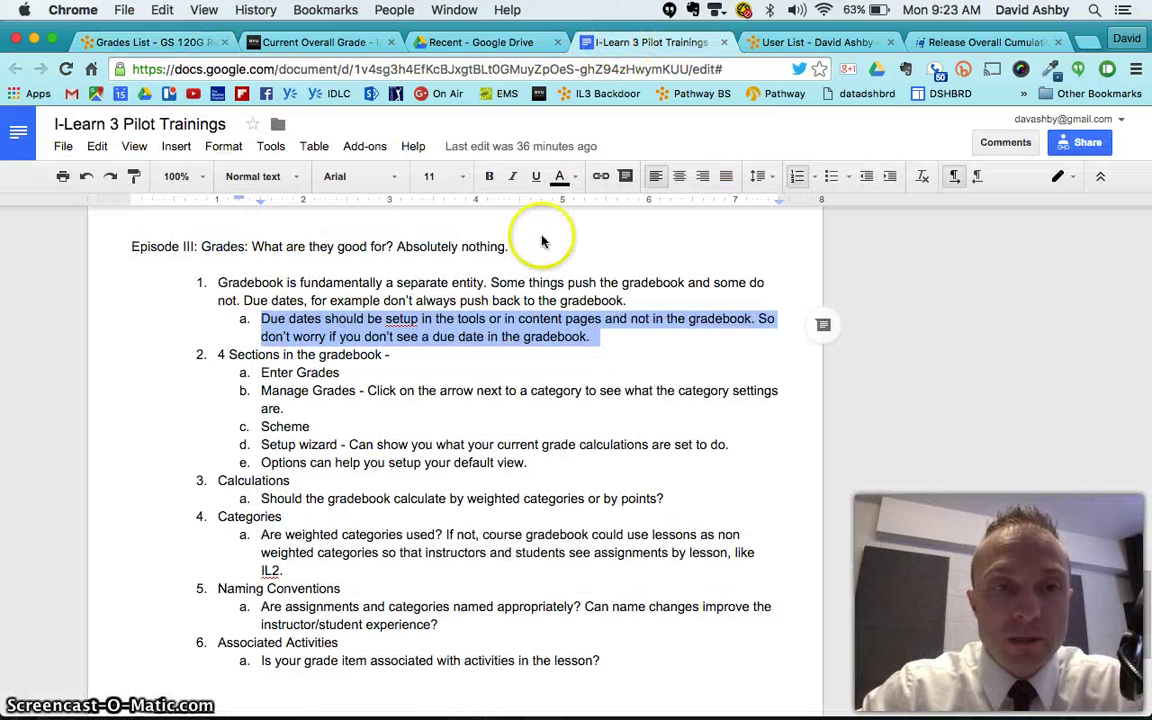
pyautogui.scroll(-1, 488, 442)
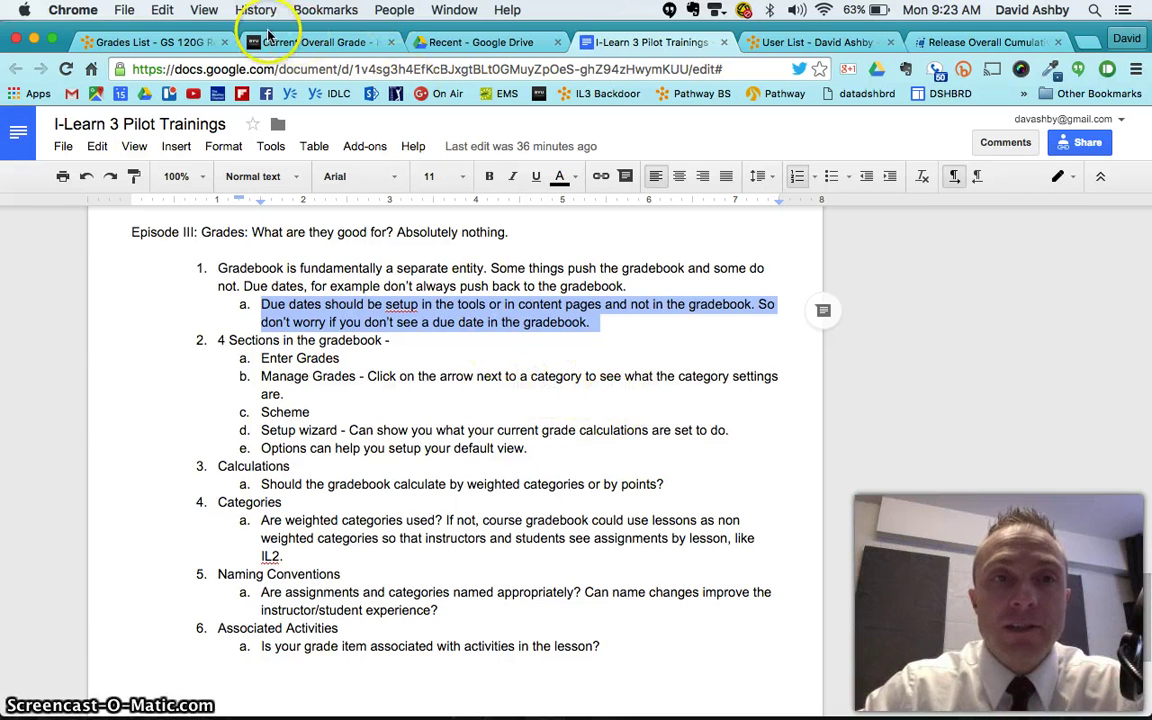
pyautogui.click(160, 42)
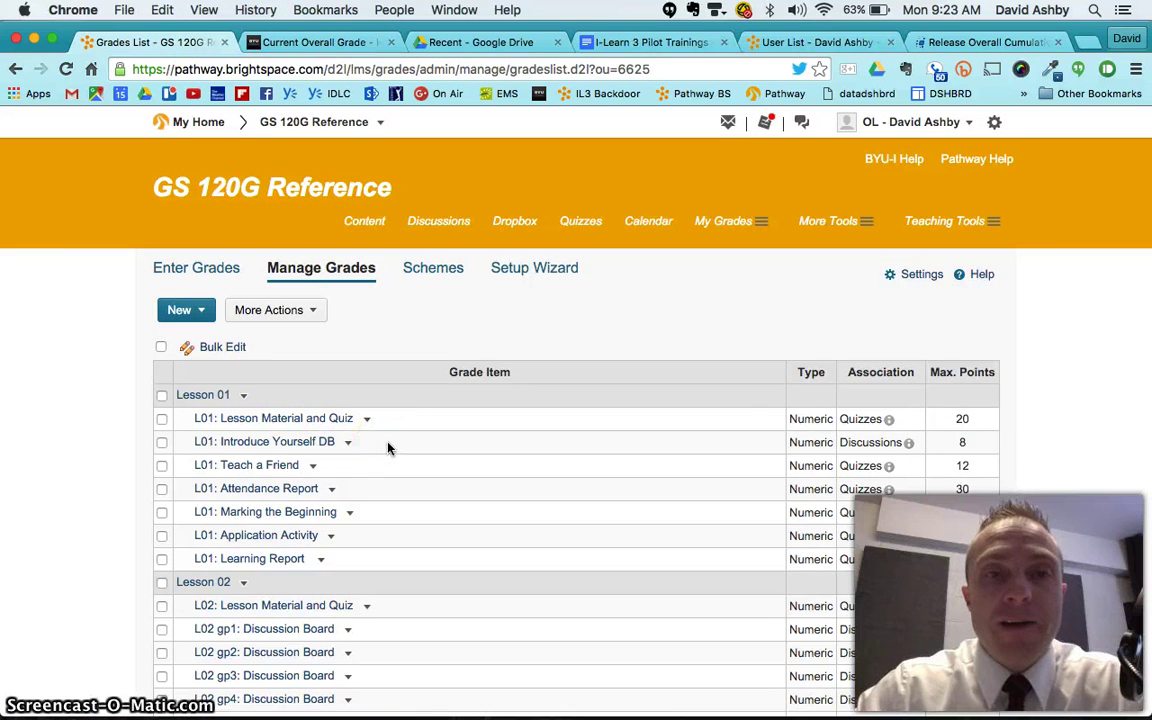
# Edit the Lesson 01 category and review its 10 points per item, none dropped.
pyautogui.scroll(-2, 388, 448)
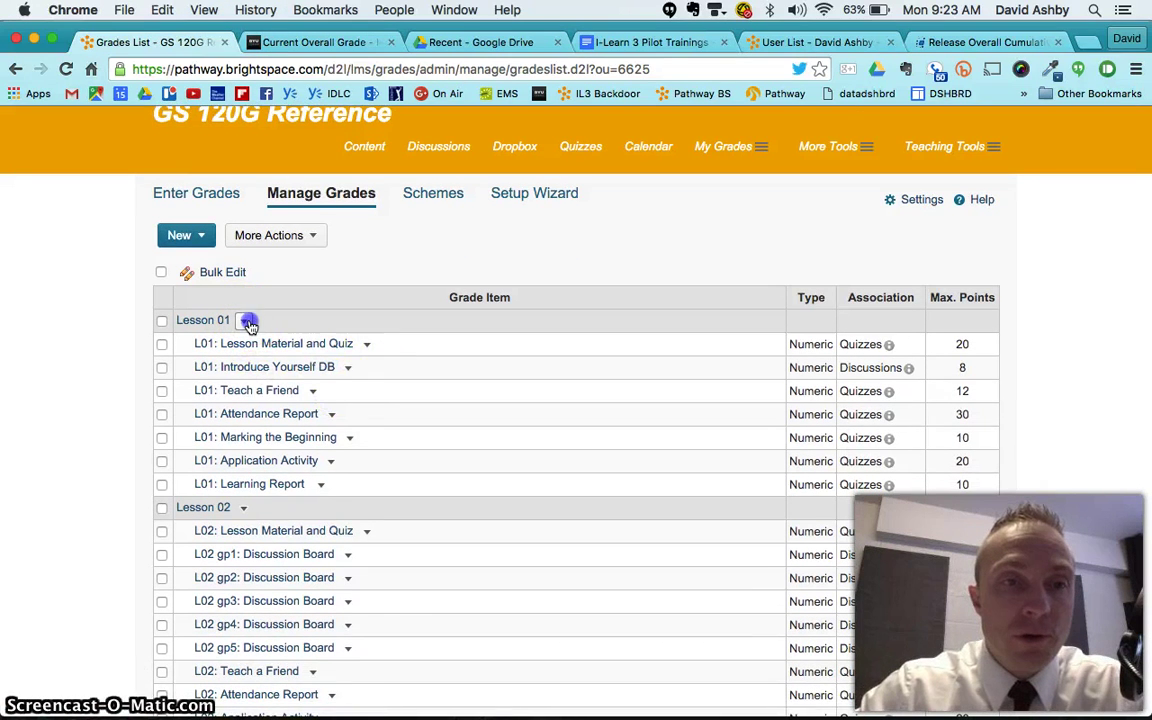
pyautogui.click(246, 322)
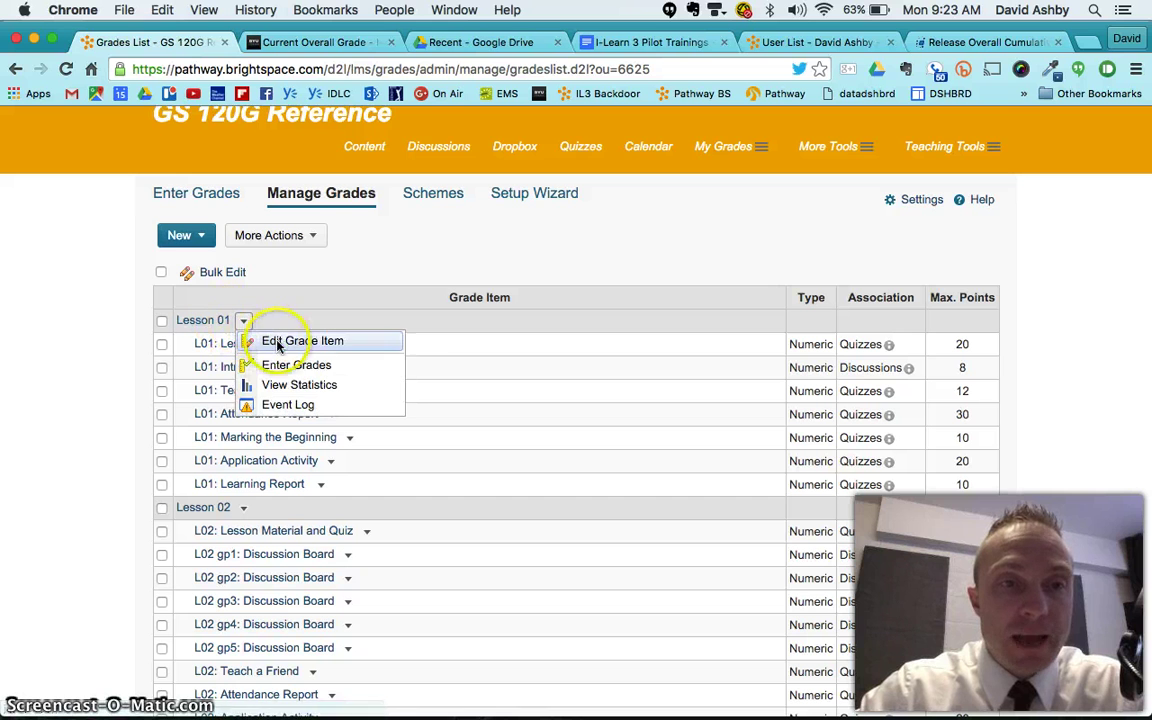
pyautogui.click(272, 340)
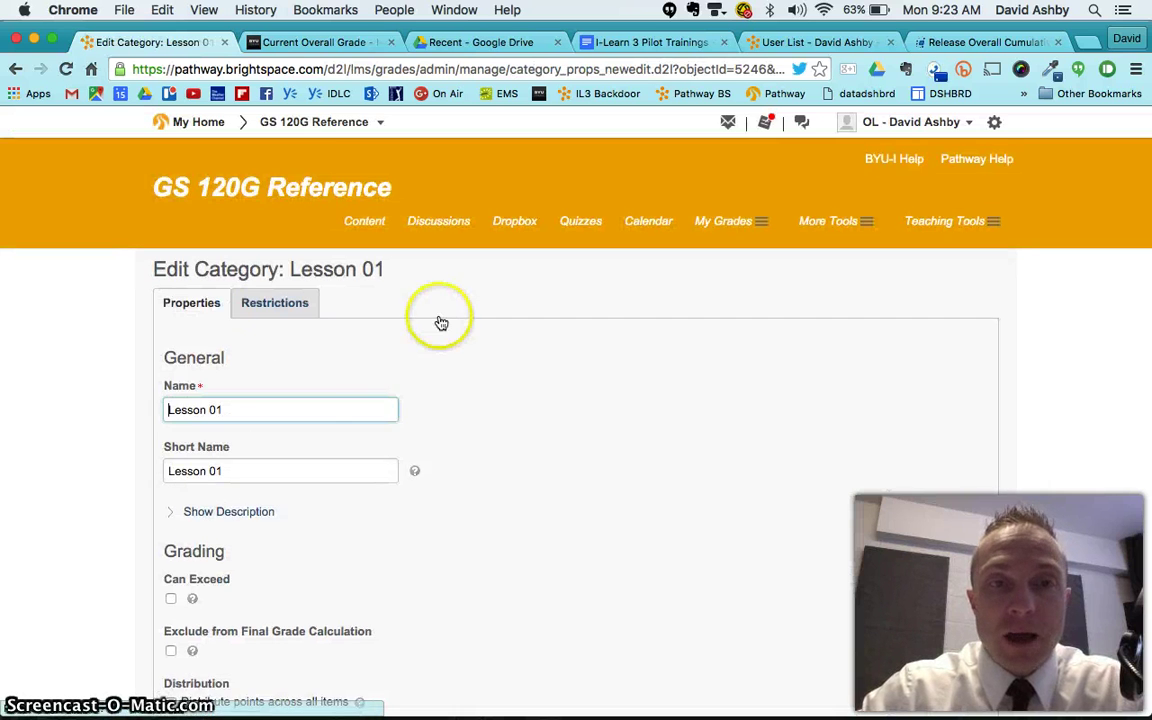
pyautogui.scroll(-3, 434, 450)
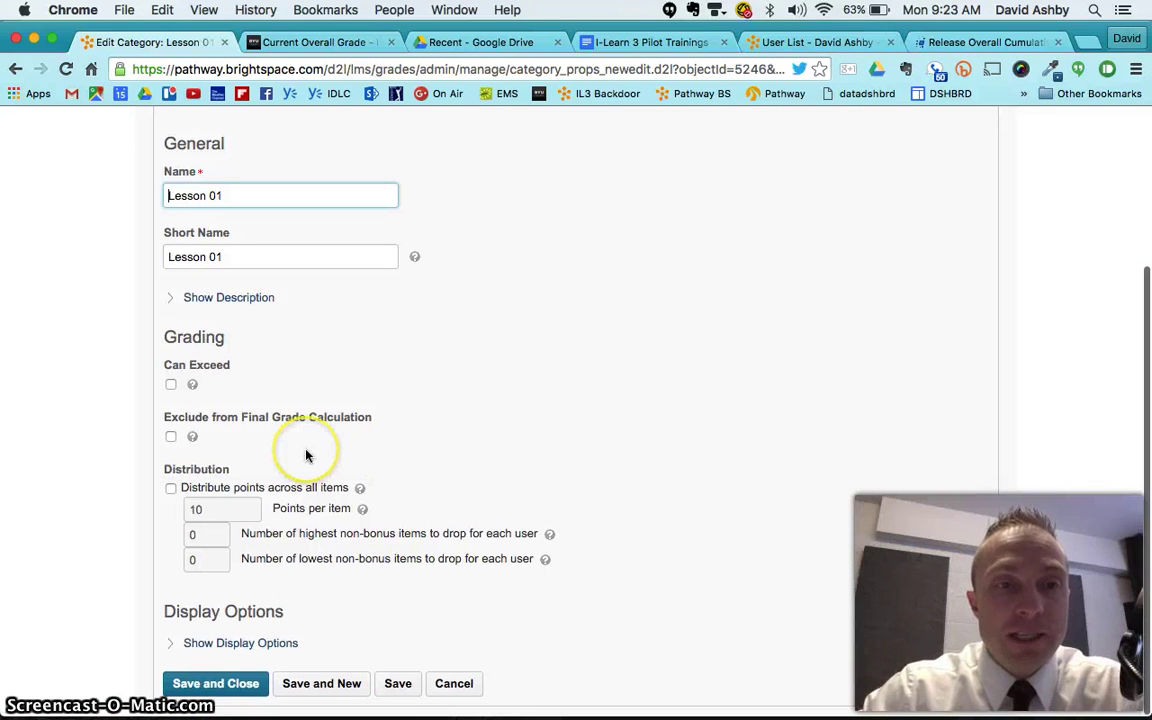
pyautogui.scroll(3, 310, 400)
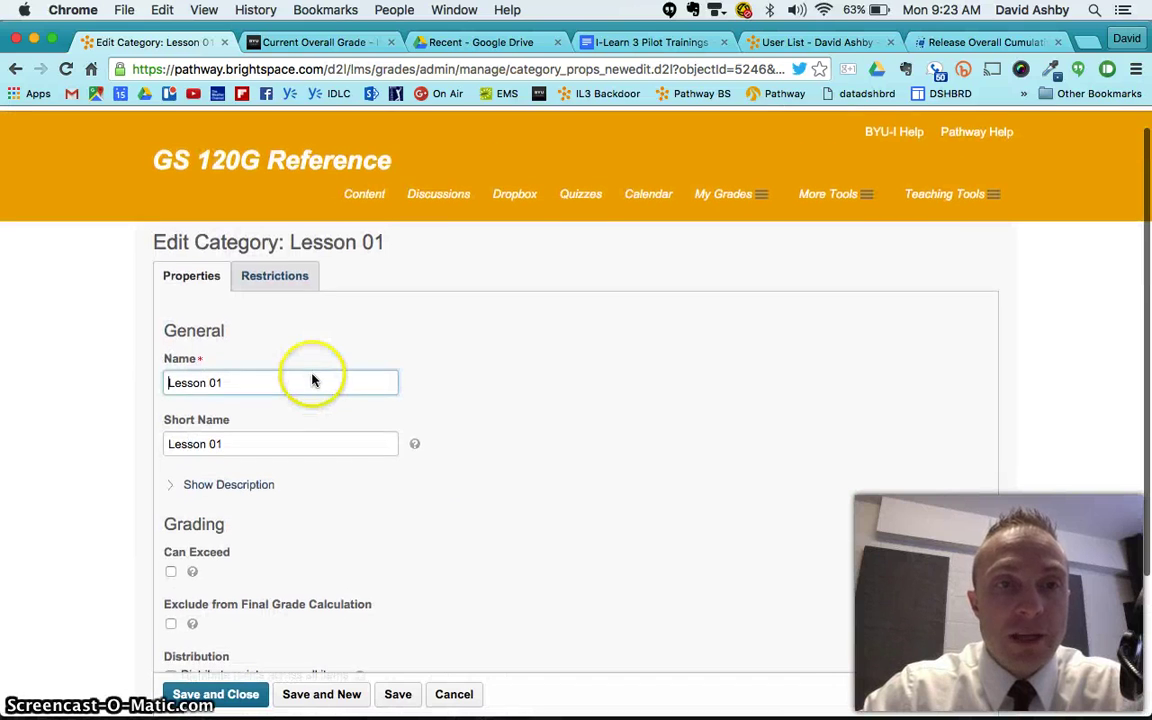
pyautogui.scroll(-2, 321, 419)
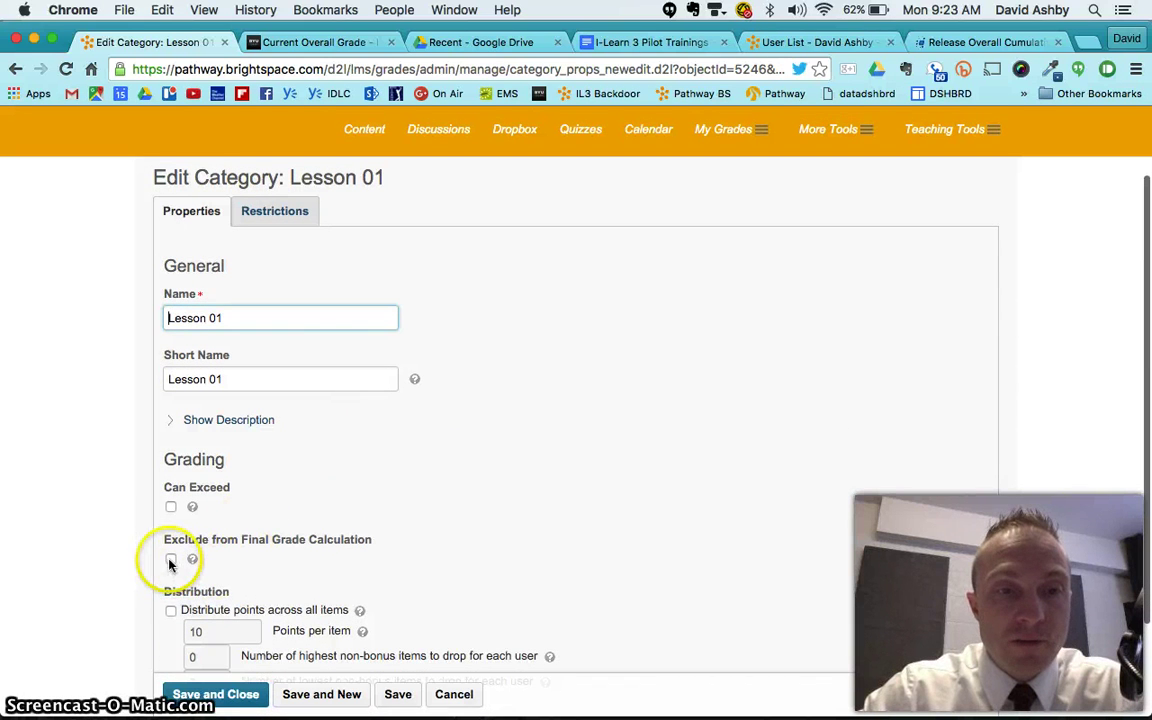
pyautogui.scroll(-3, 245, 530)
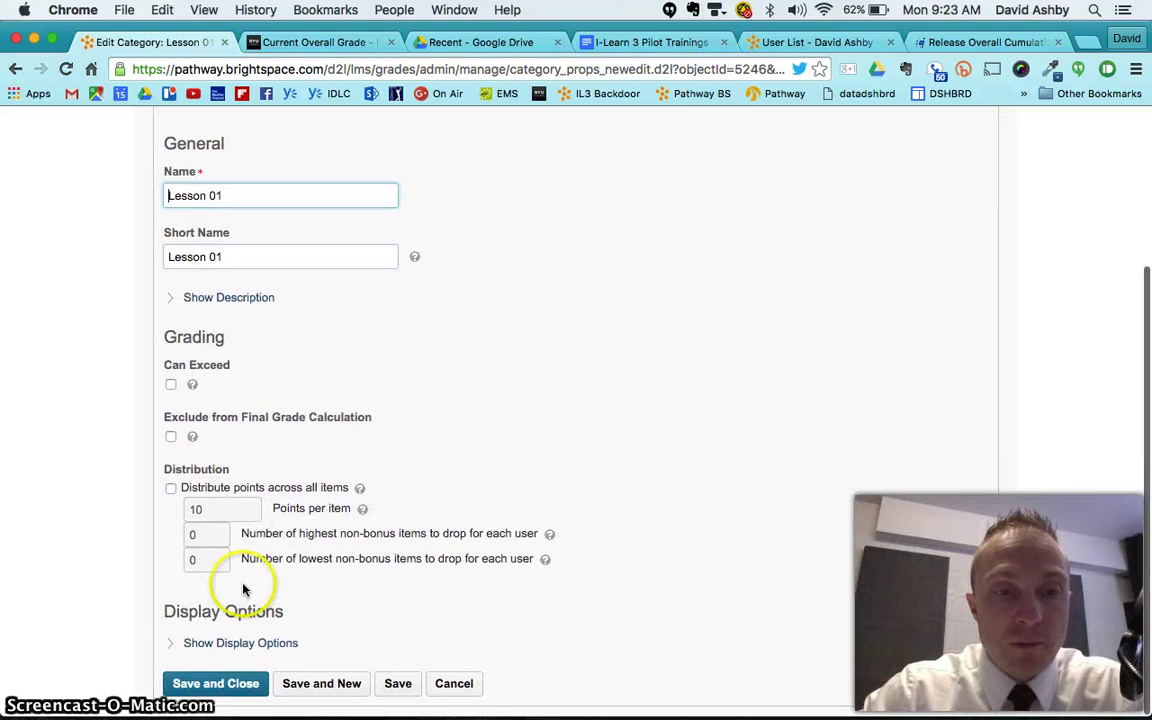
# Reveal the Lesson 01 category's student view display options.
pyautogui.click(172, 643)
pyautogui.scroll(-4, 255, 548)
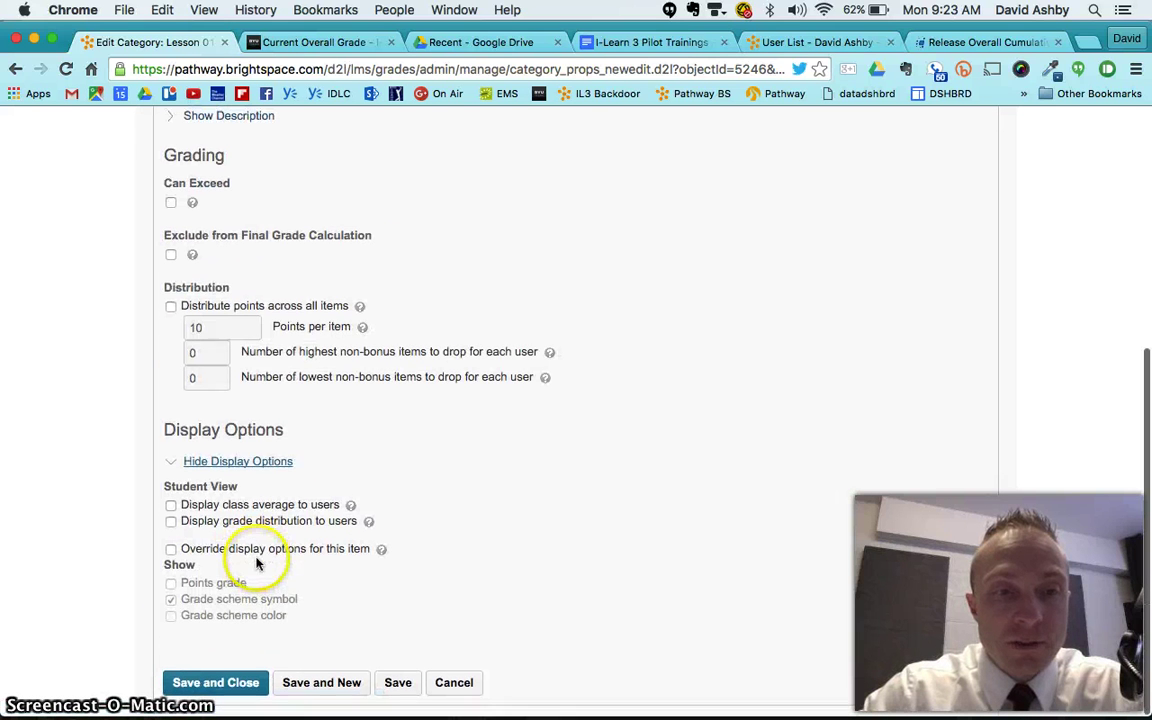
pyautogui.scroll(5, 258, 468)
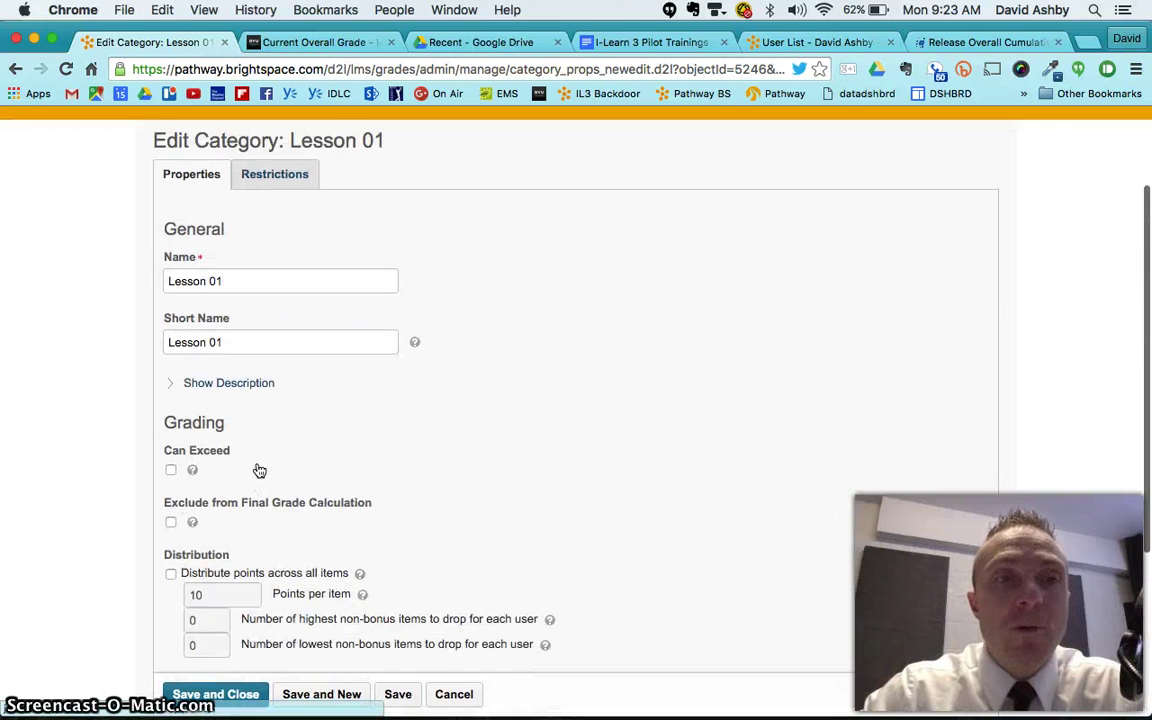
pyautogui.scroll(2, 259, 468)
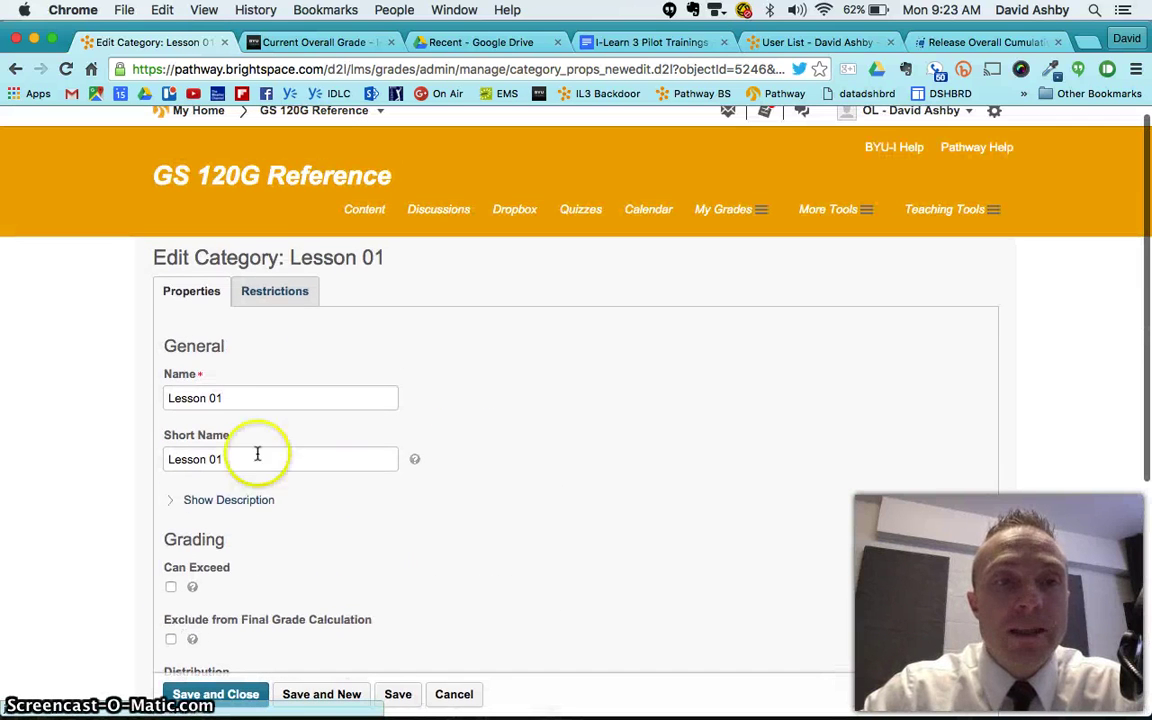
# Cancel the Lesson 01 category edit unchanged and view the Setup Wizard settings summary.
pyautogui.click(446, 694)
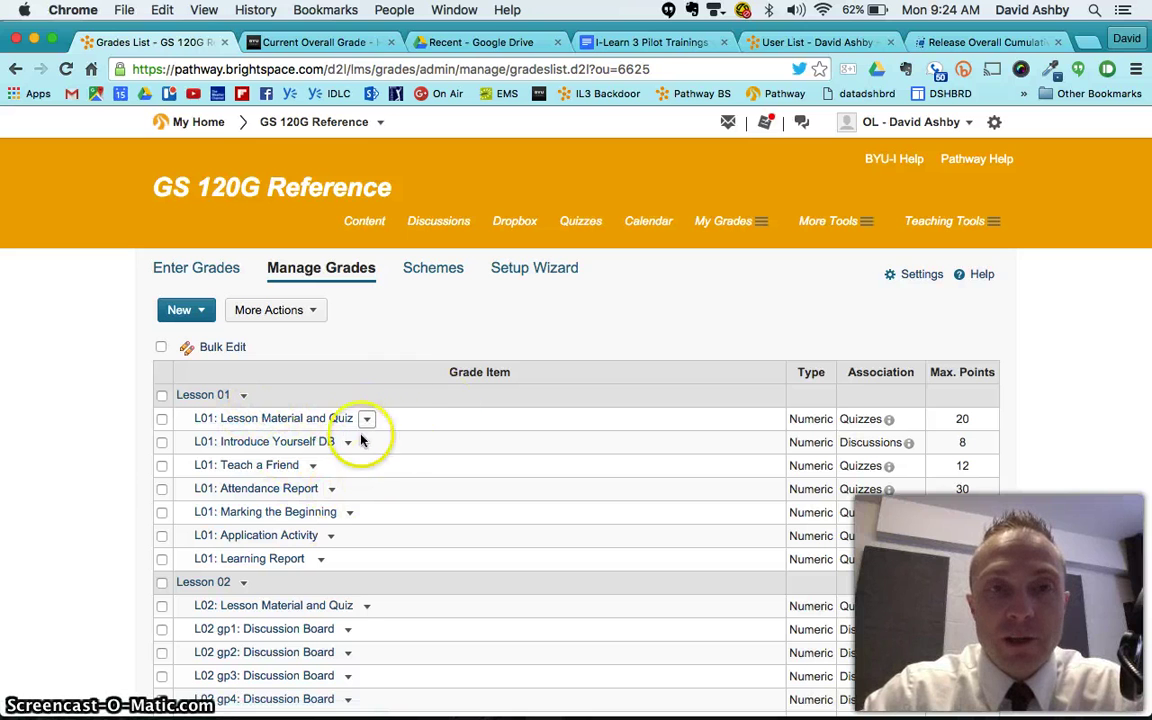
pyautogui.click(431, 276)
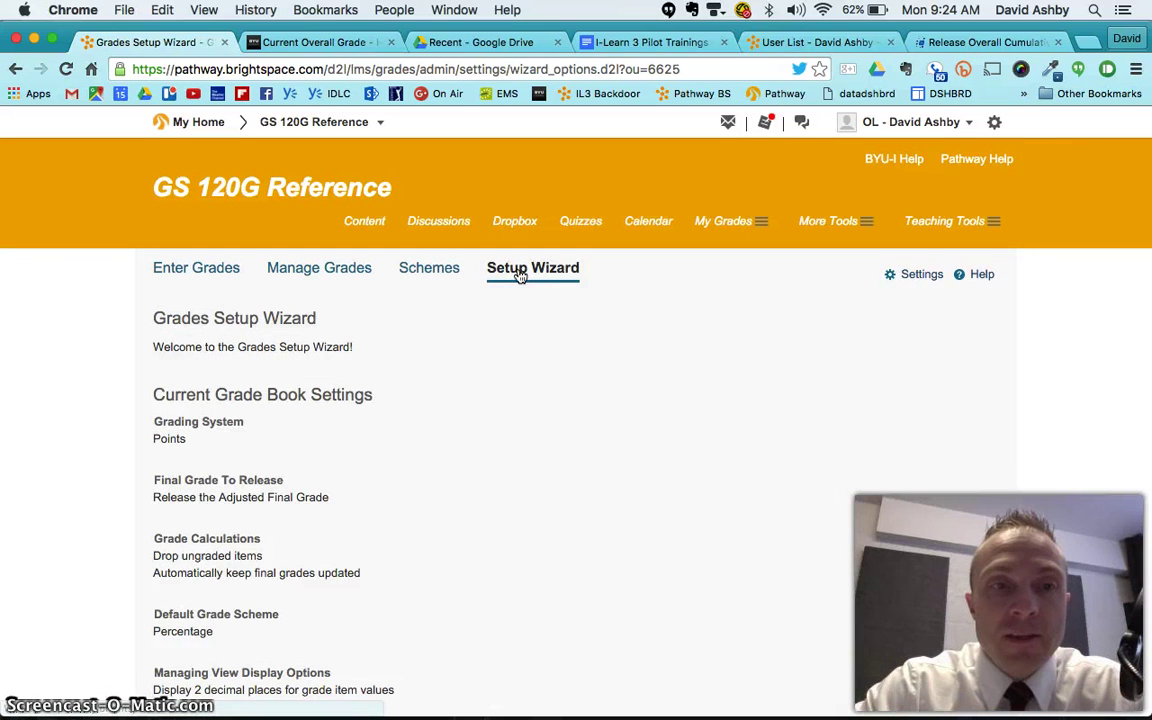
# Review the Points grading system and Percentage default scheme, then return to Manage Grades.
pyautogui.scroll(-4, 496, 373)
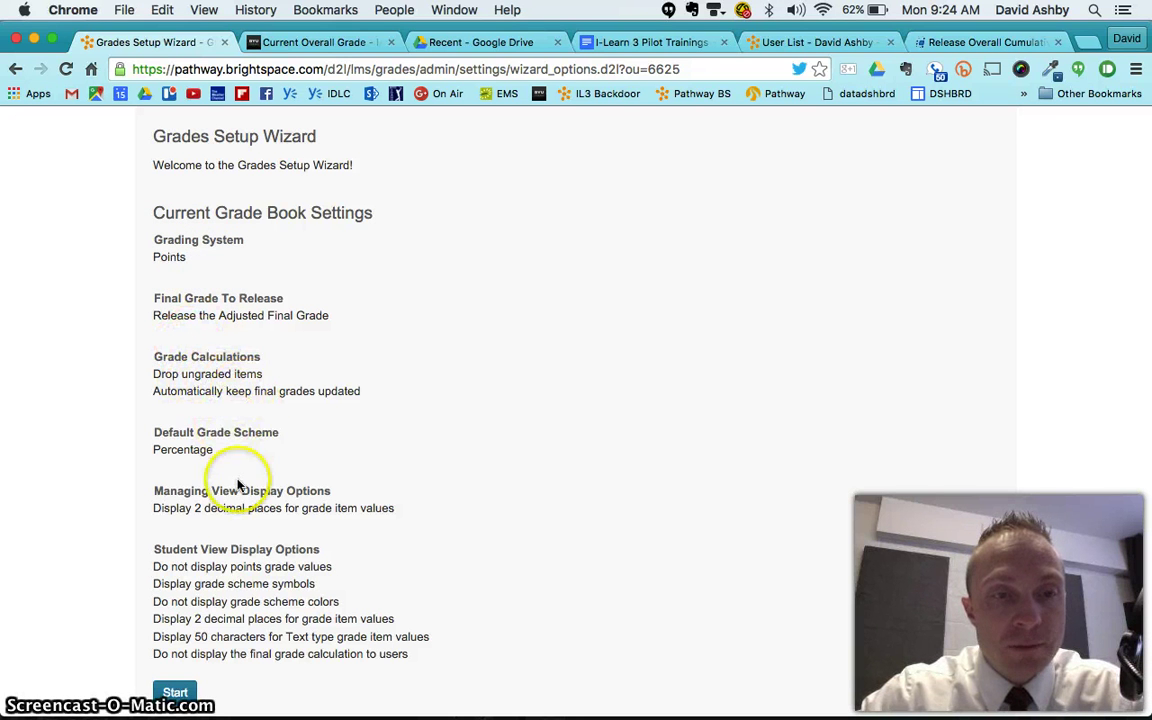
pyautogui.scroll(-1, 235, 596)
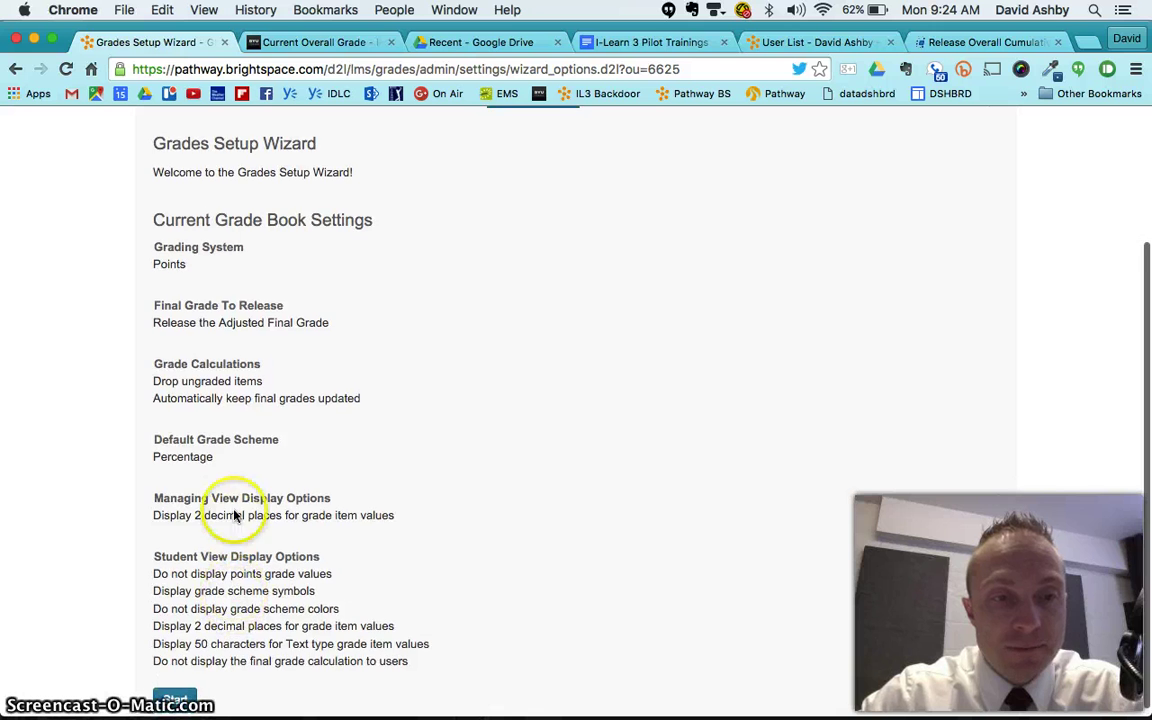
pyautogui.scroll(3, 235, 516)
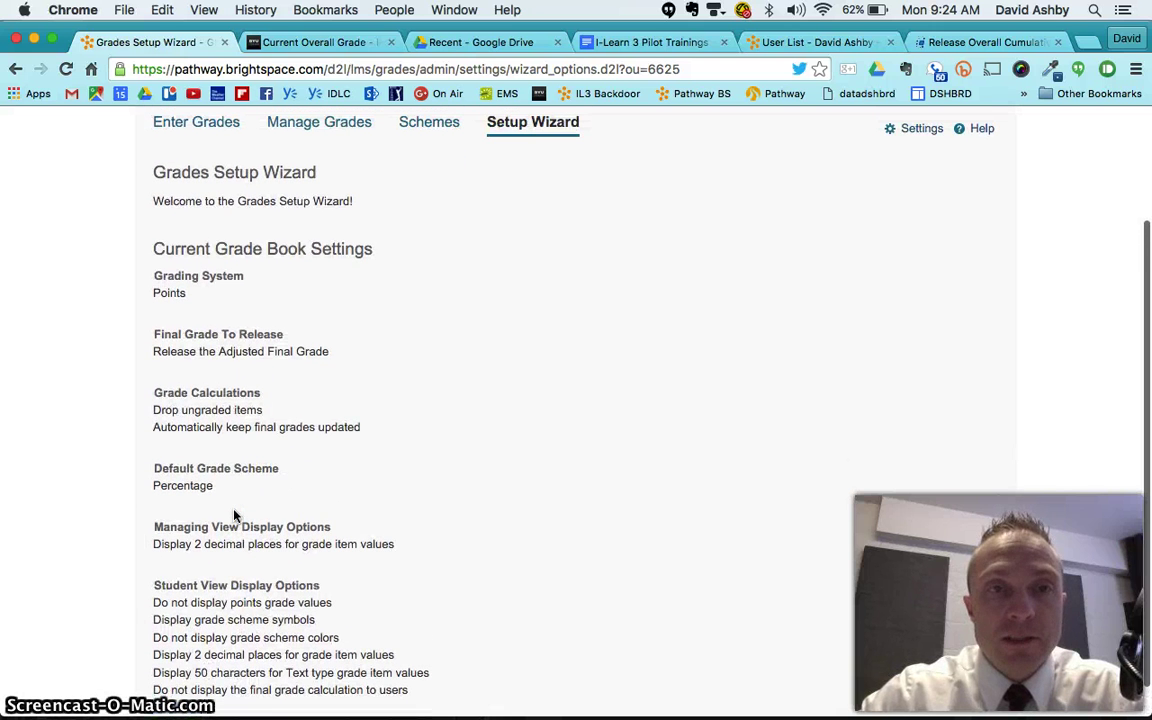
pyautogui.scroll(2, 235, 510)
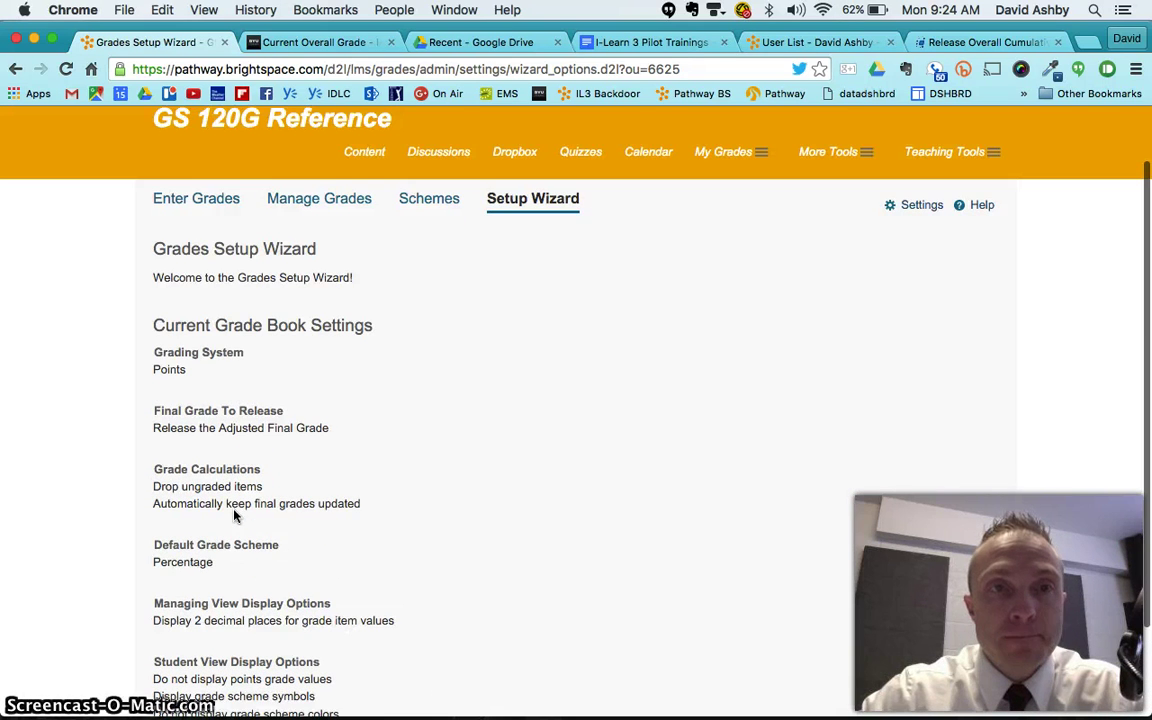
pyautogui.click(301, 200)
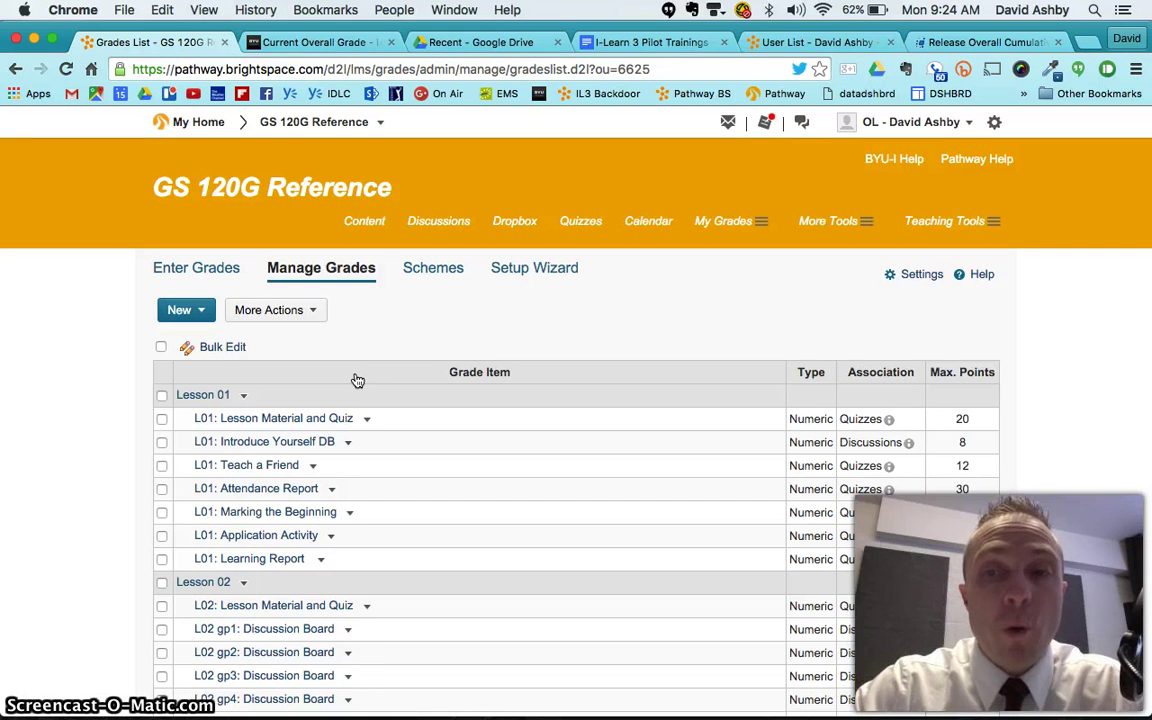
# Review the Lesson 01 and Lesson 02 grade items, then switch to Enter Grades.
pyautogui.scroll(-3, 357, 380)
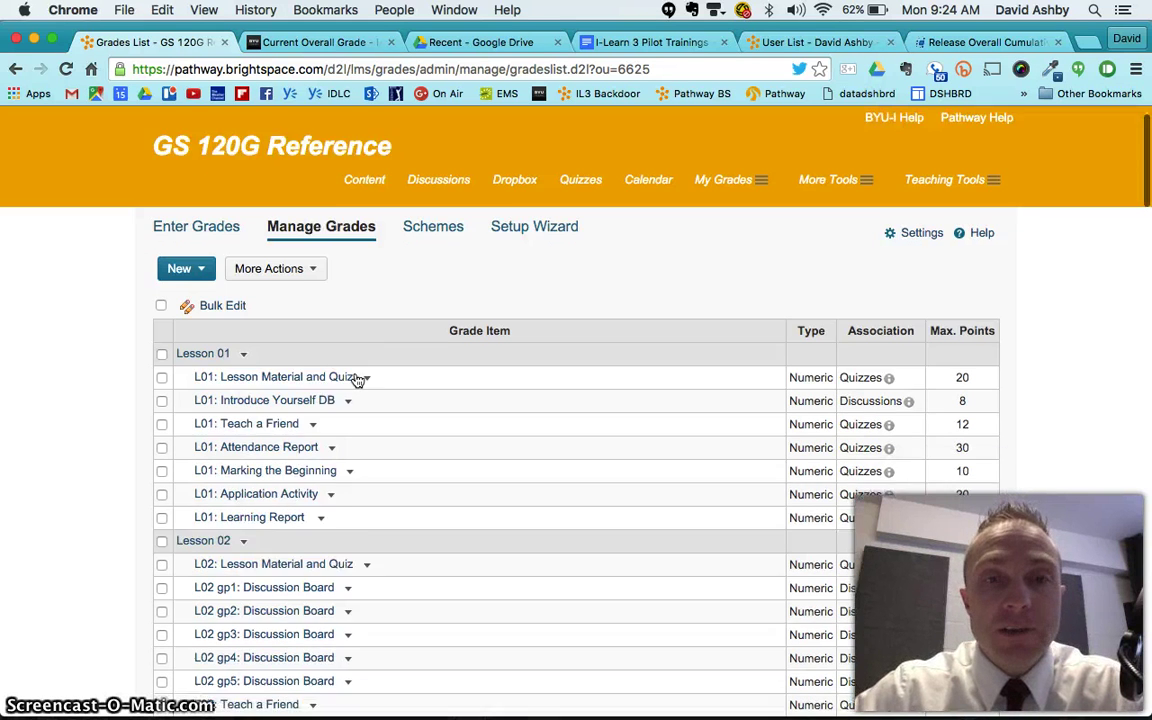
pyautogui.click(340, 340)
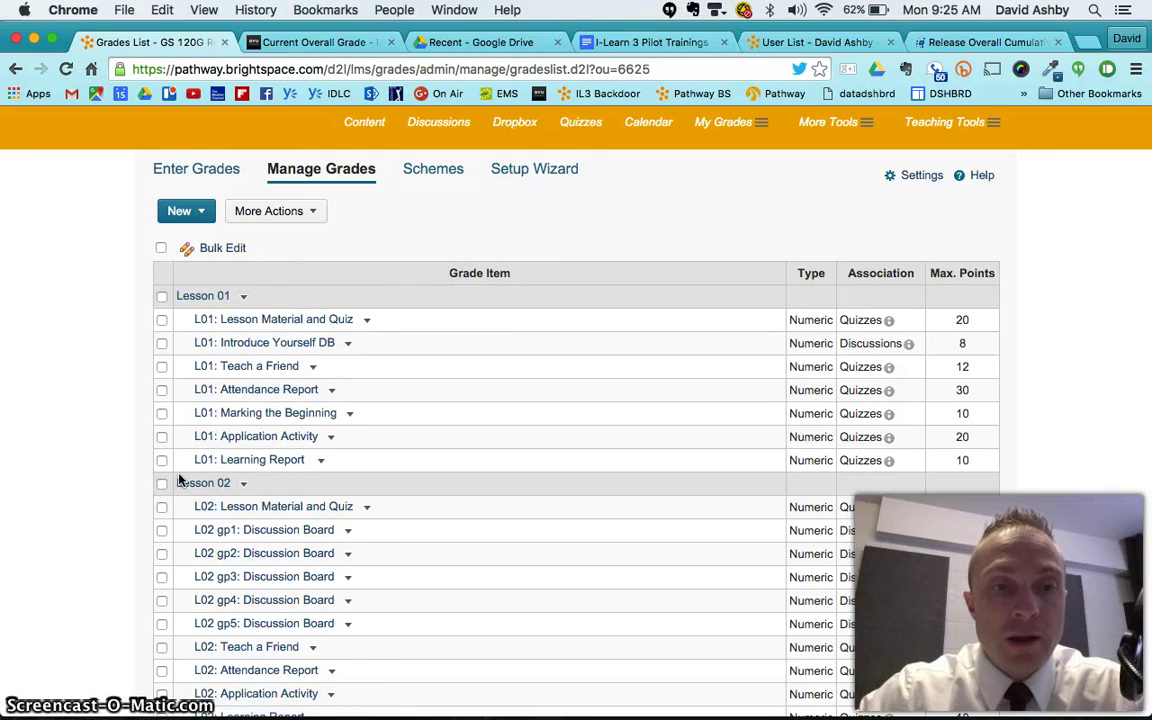
pyautogui.scroll(-2, 179, 481)
pyautogui.click(185, 437)
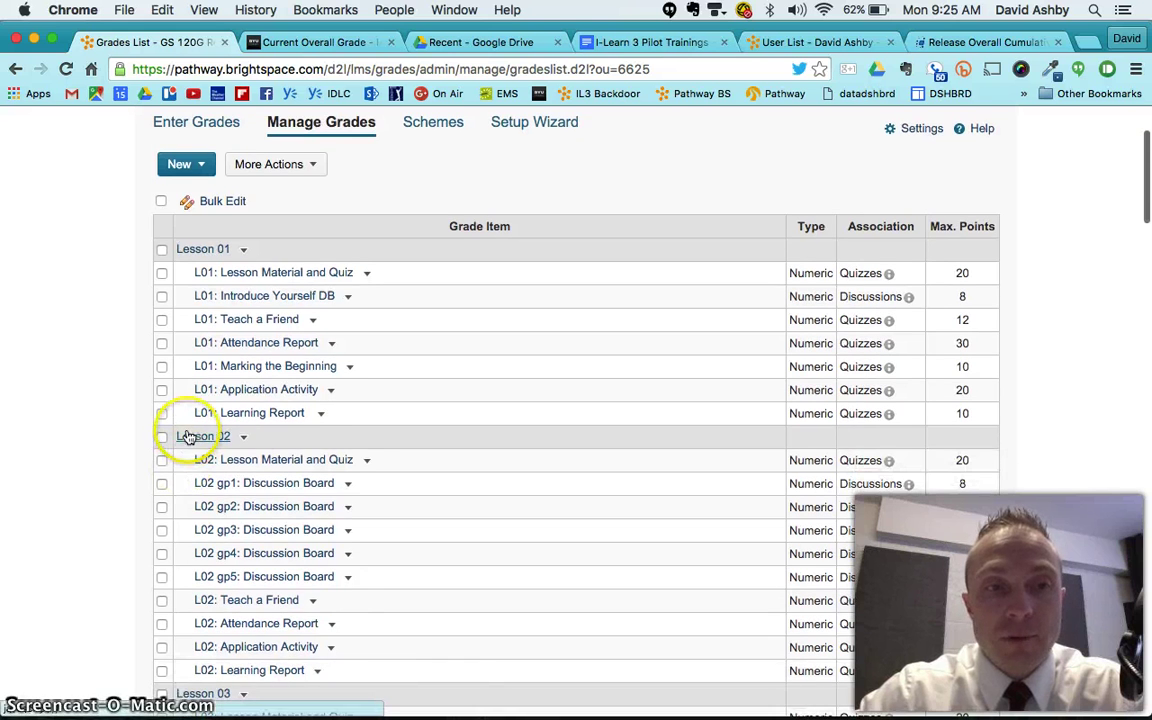
pyautogui.scroll(-2, 233, 481)
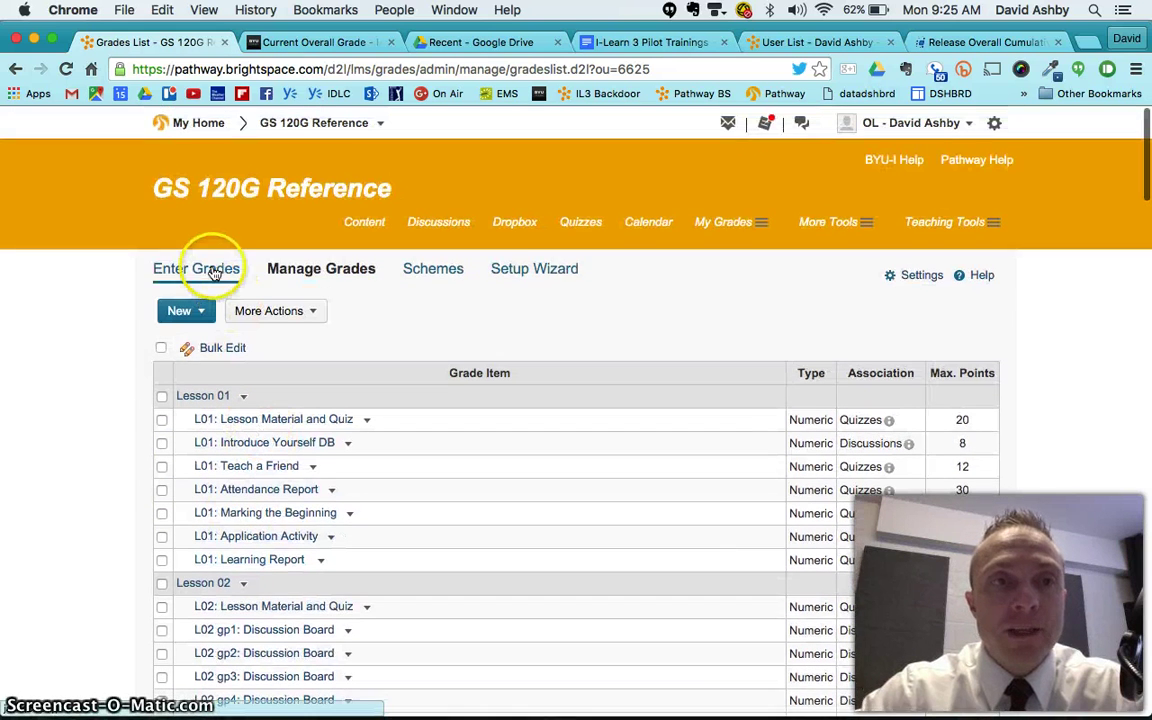
pyautogui.scroll(6, 212, 272)
pyautogui.click(212, 272)
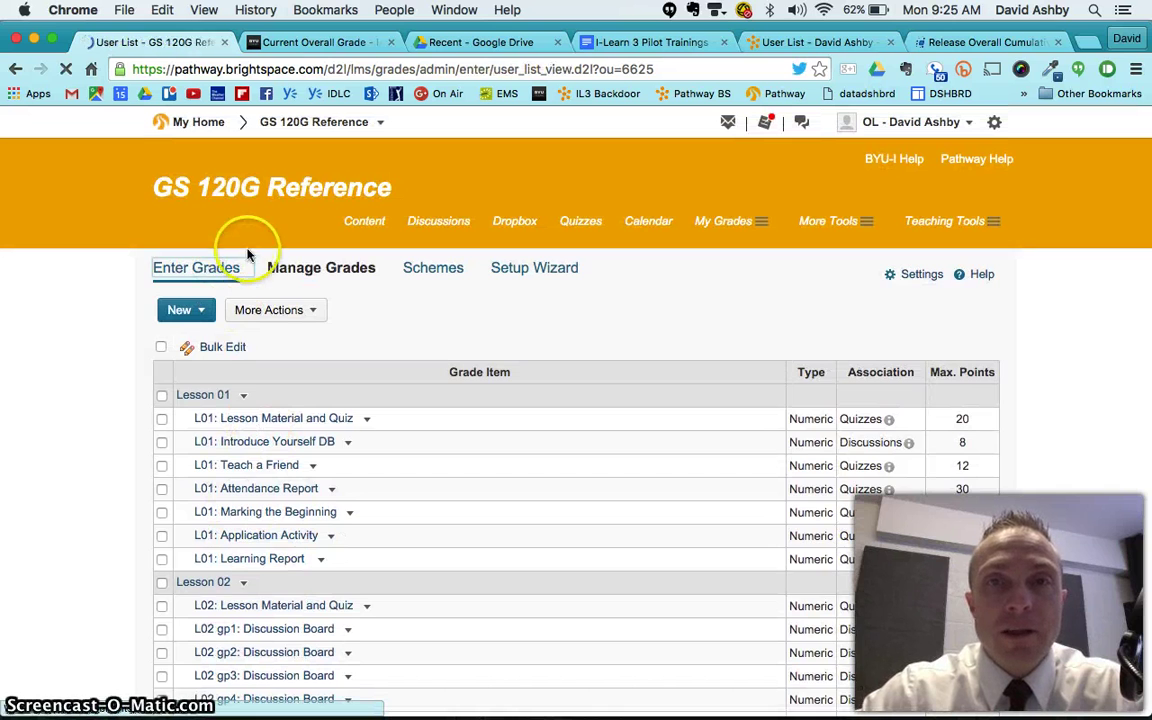
# Browse the sandbox course's filled-in grades through its Discussions columns, then return to GS 120G Reference.
pyautogui.click(510, 230)
pyautogui.click(788, 40)
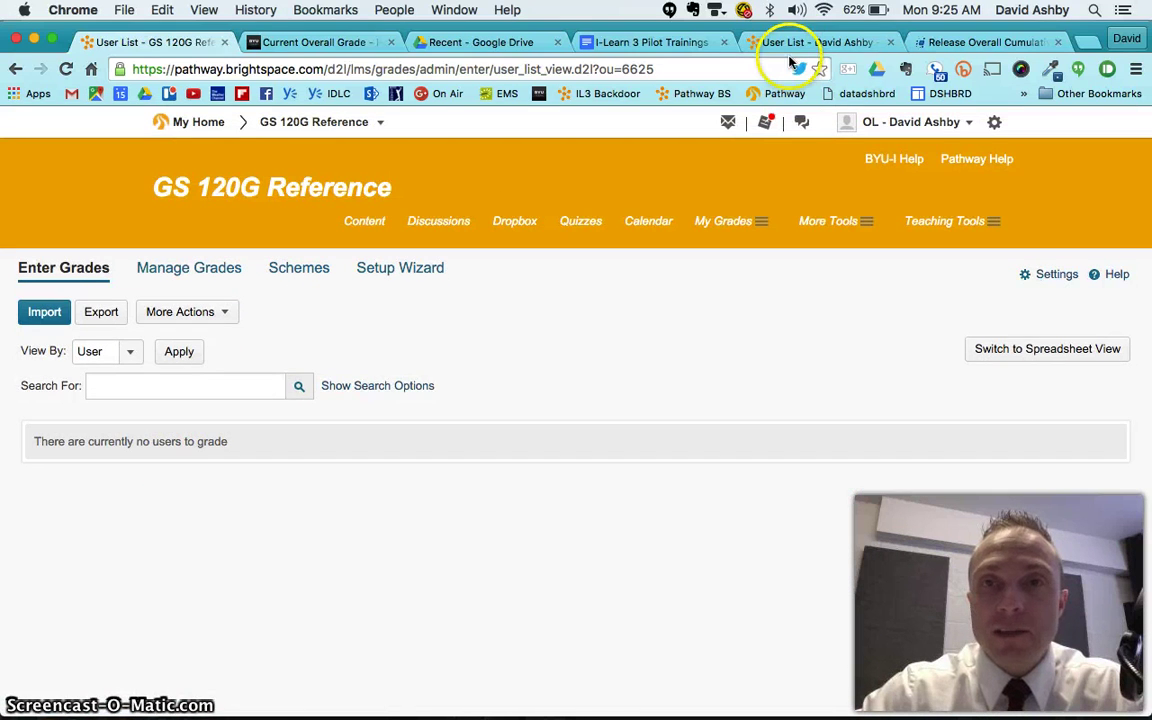
pyautogui.scroll(-2, 586, 424)
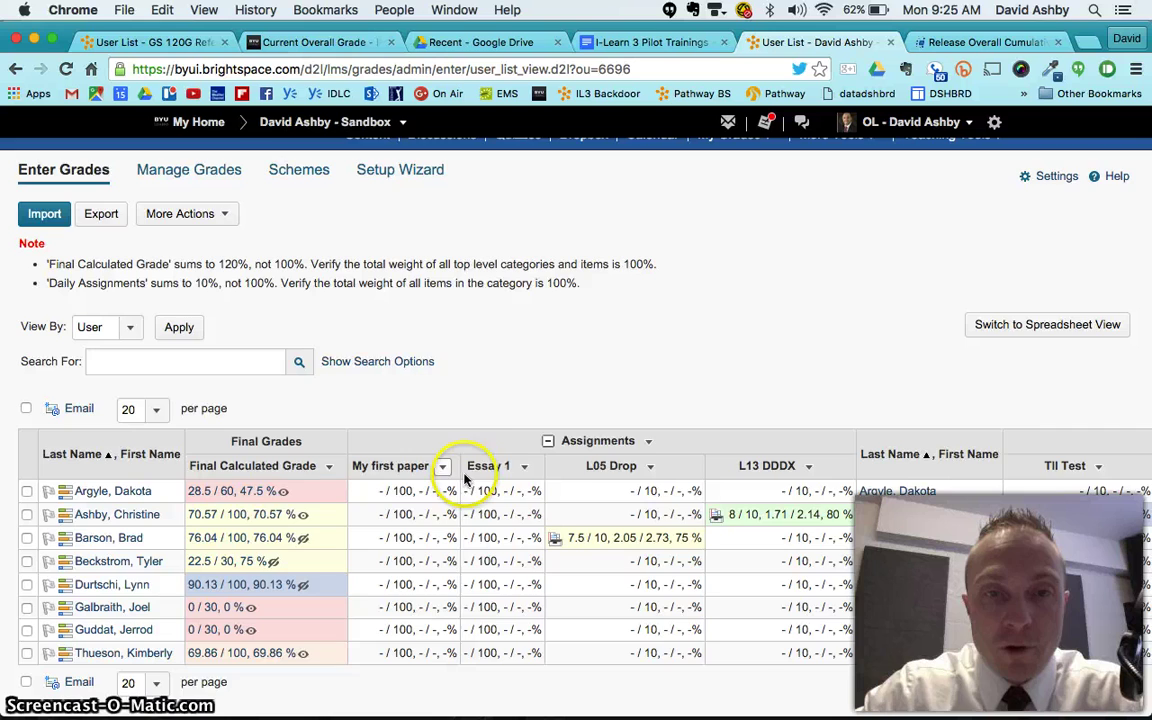
pyautogui.hscroll(15, 740, 490)
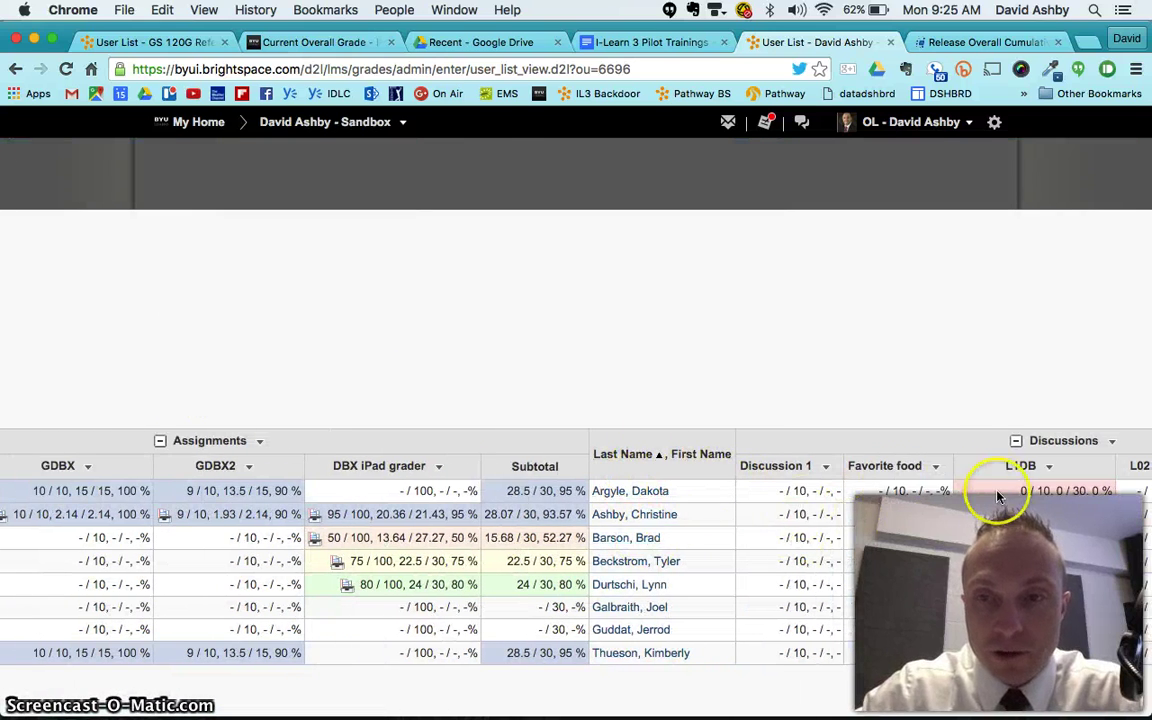
pyautogui.hscroll(10, 990, 492)
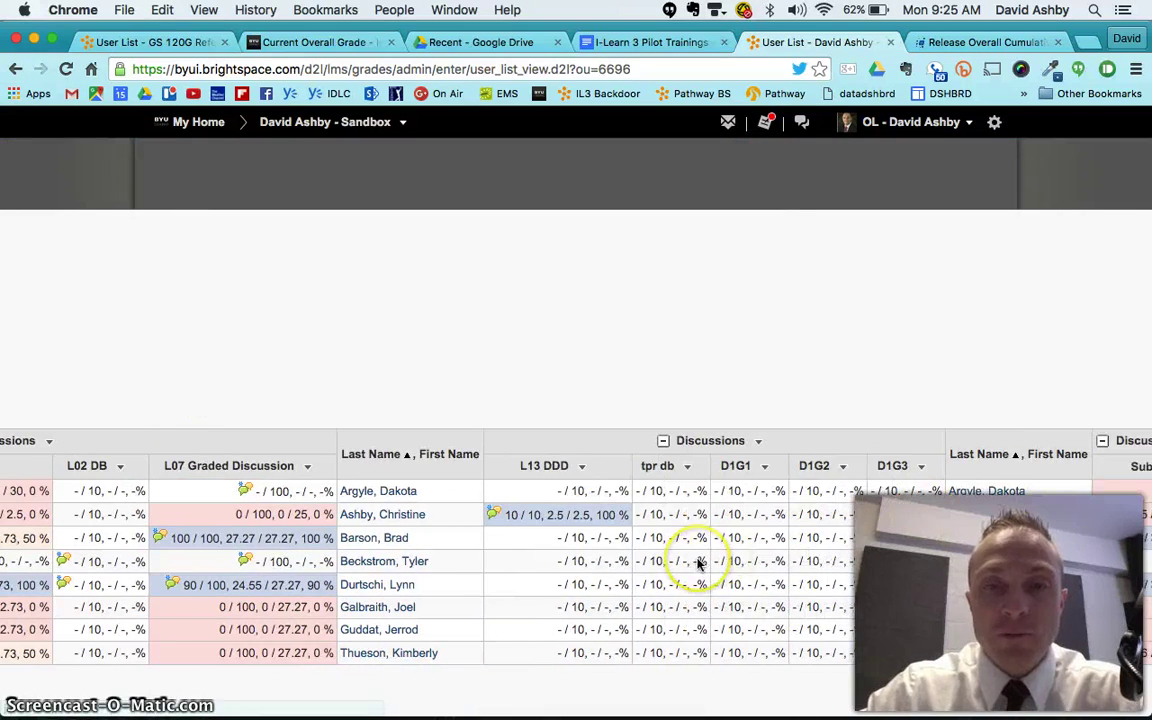
pyautogui.hscroll(-15, 699, 560)
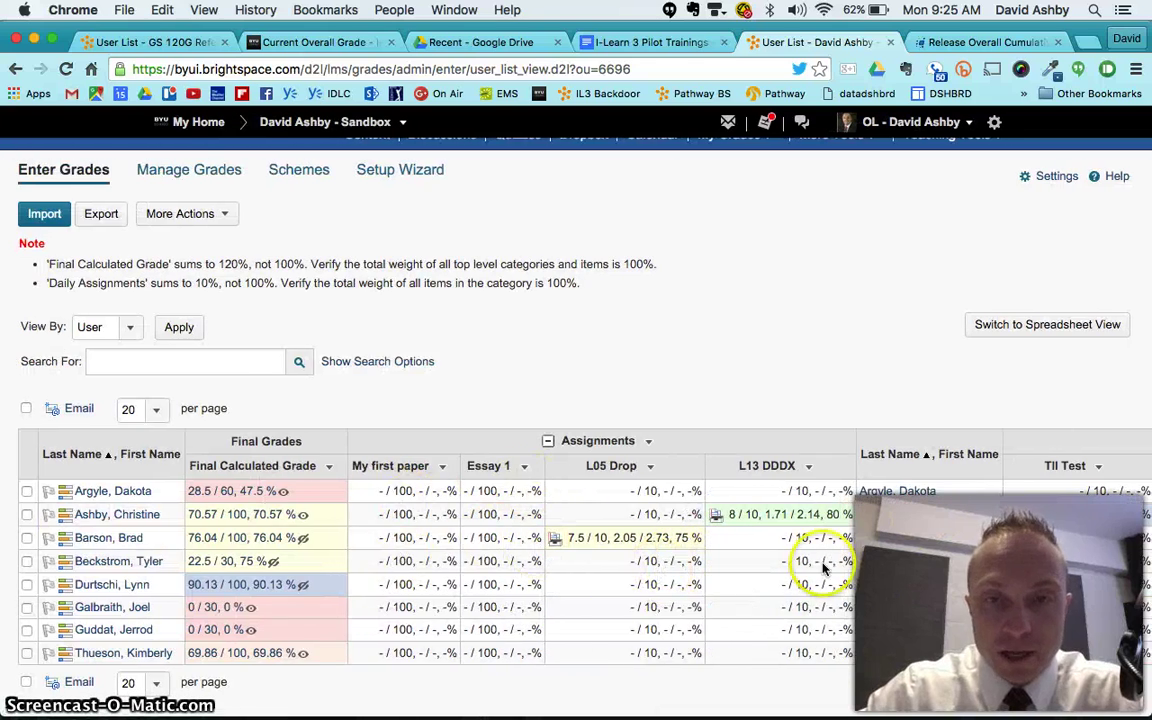
pyautogui.hscroll(15, 818, 566)
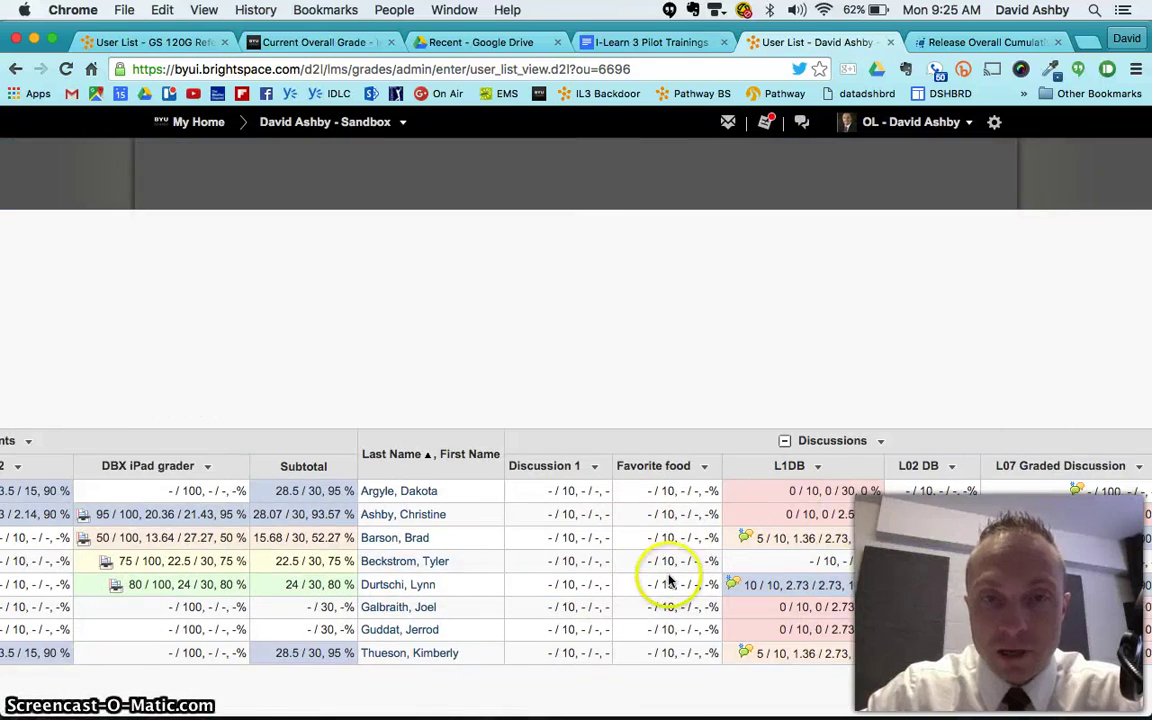
pyautogui.hscroll(10, 862, 527)
pyautogui.hscroll(2, 860, 527)
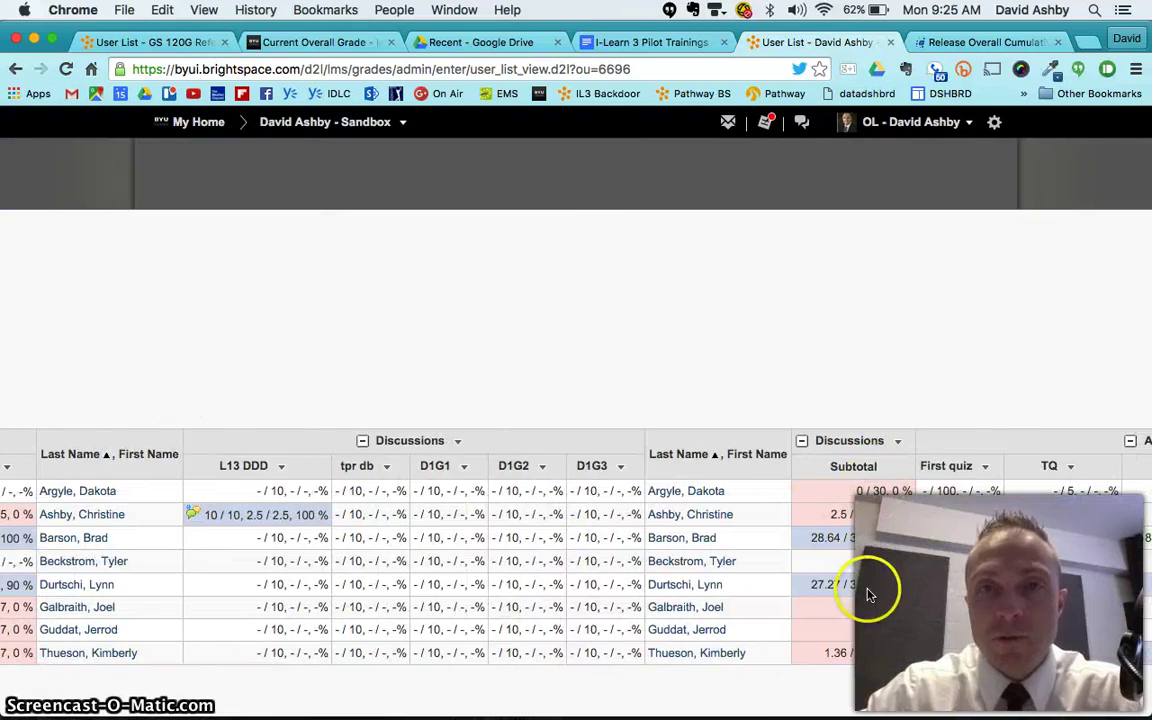
pyautogui.click(160, 43)
# Show Manage Grades and review Lesson 01 items like Marking the Beginning and Learning Report.
pyautogui.click(197, 270)
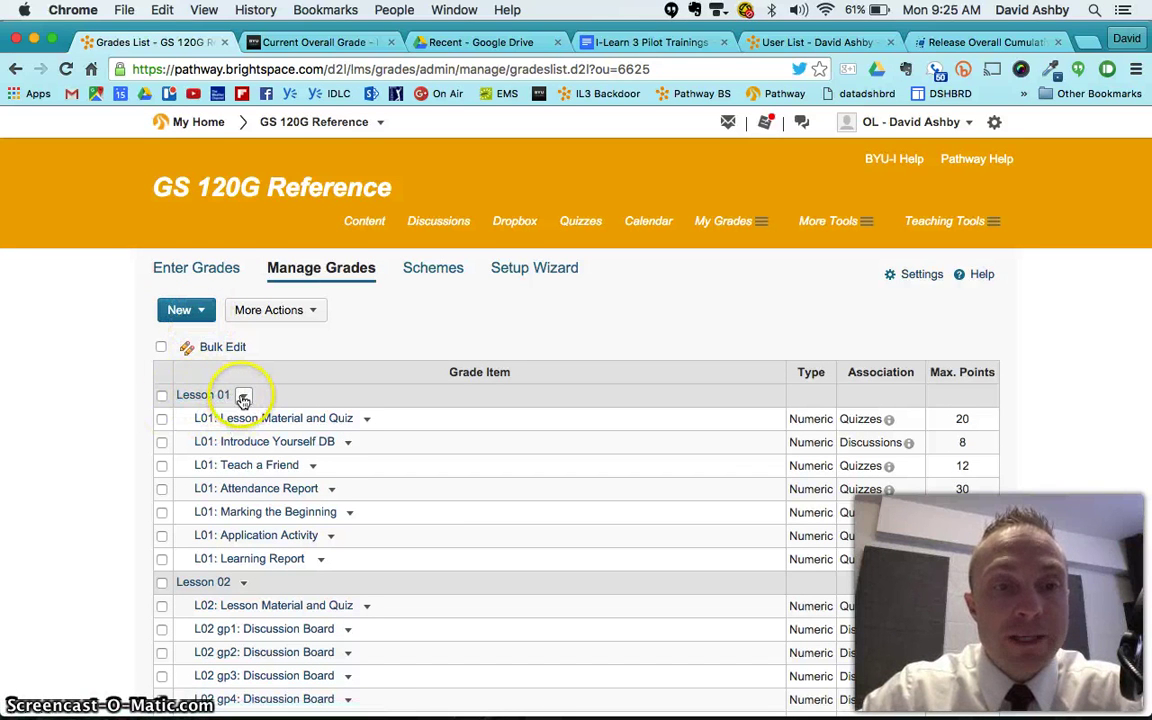
pyautogui.scroll(-2, 245, 399)
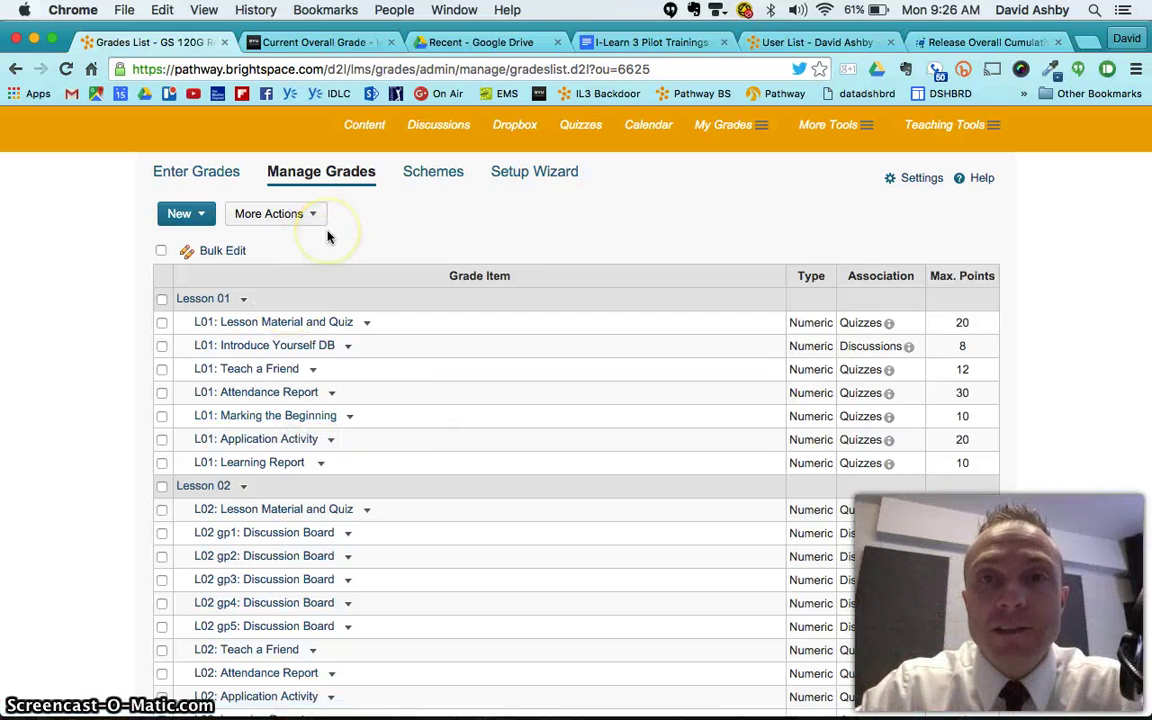
pyautogui.click(668, 43)
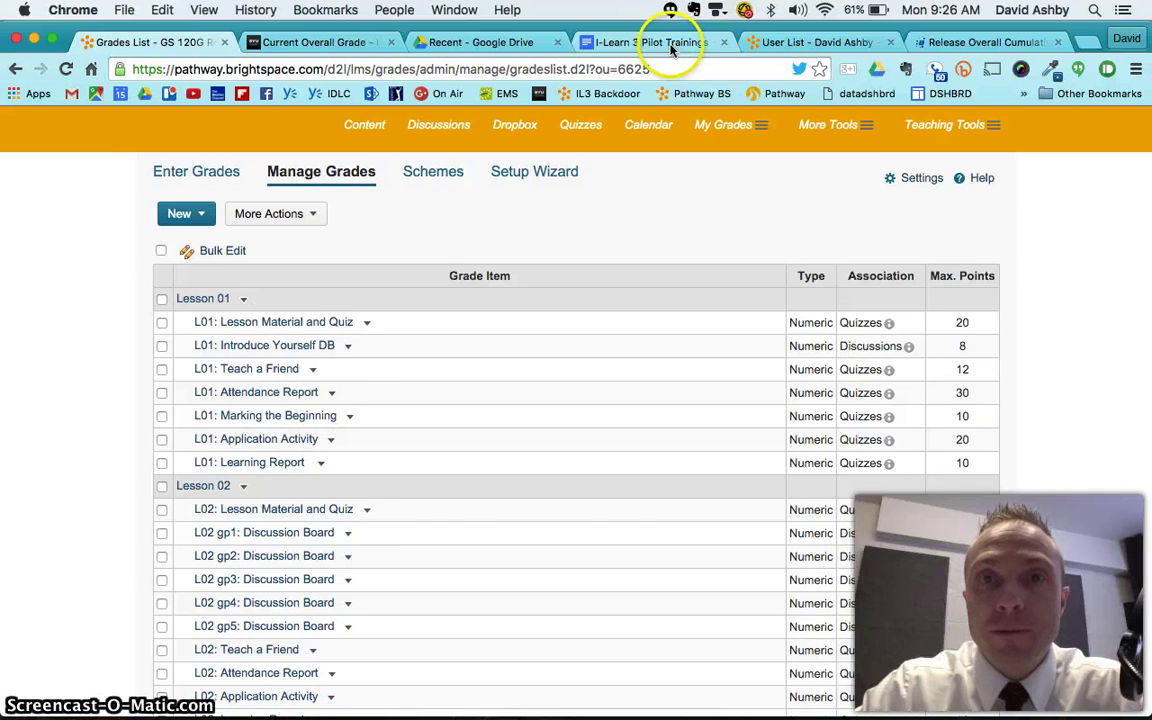
# Scroll the I-Learn 3 Pilot Trainings notes past Calculations to Categories, Naming Conventions and Associated Activities.
pyautogui.scroll(-1, 481, 428)
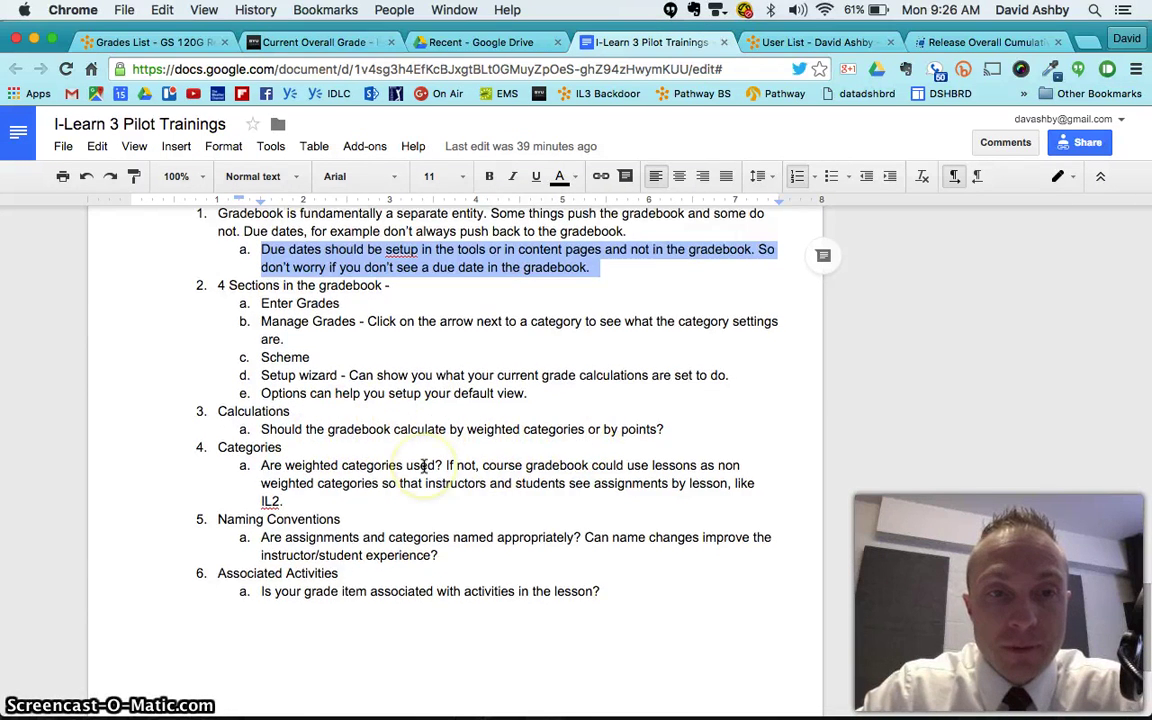
pyautogui.scroll(-3, 430, 467)
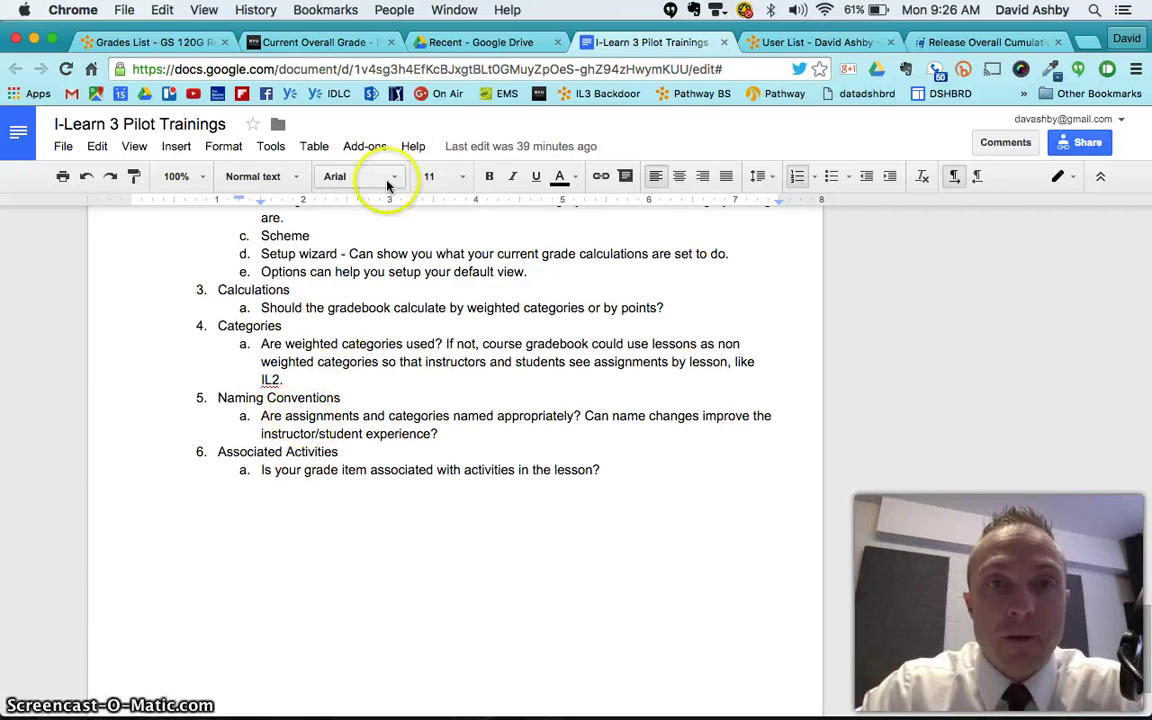
# Switch back to Manage Grades, where Lesson 01 items carry the 'L01:' prefix.
pyautogui.click(160, 45)
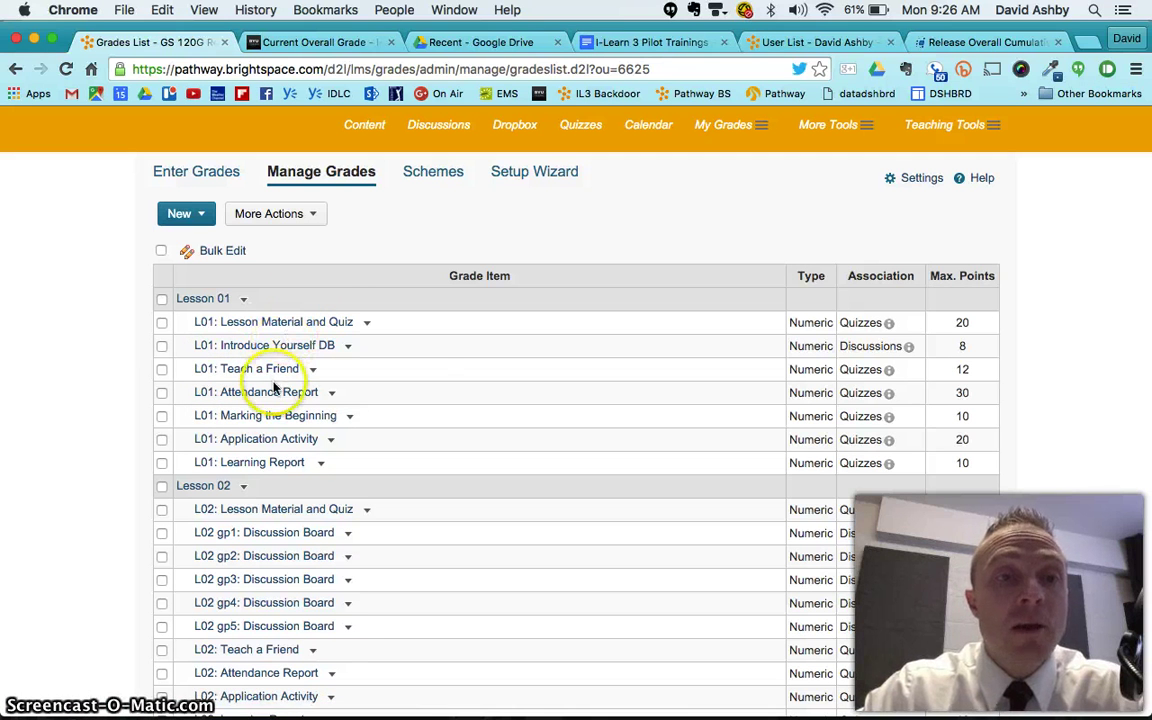
# Edit the L01: Lesson Material and Quiz item (short name 'L01: L&Q', 20 points) and select its Name field.
pyautogui.click(366, 323)
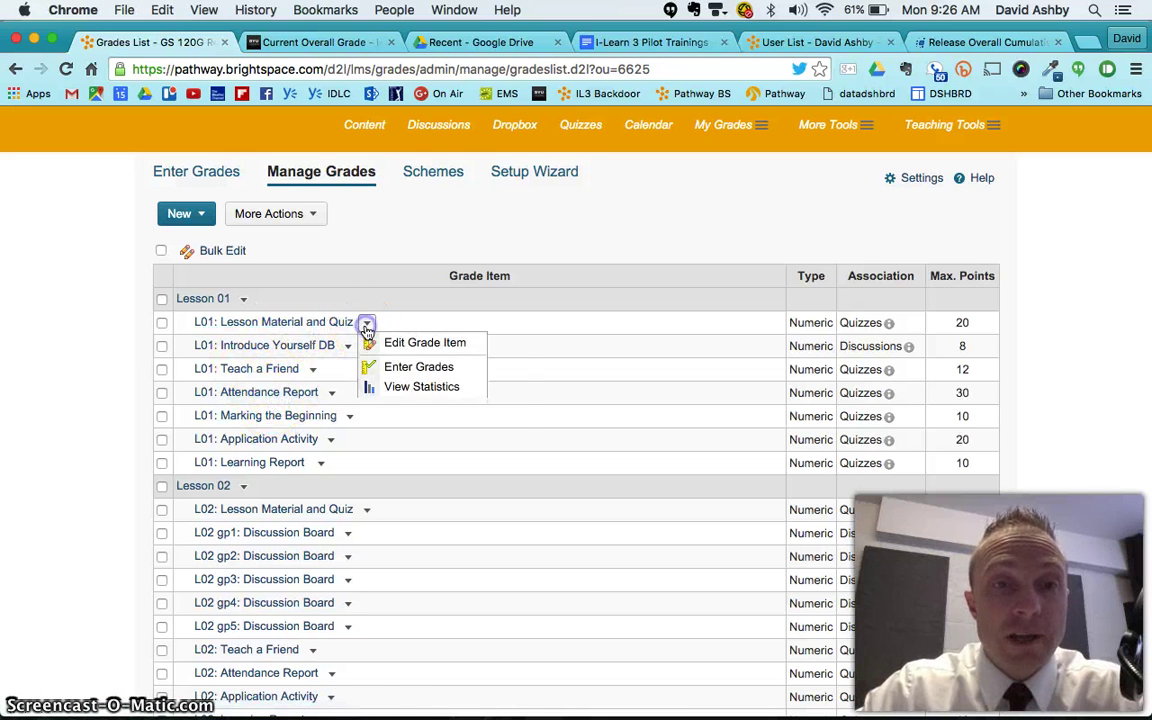
pyautogui.click(400, 342)
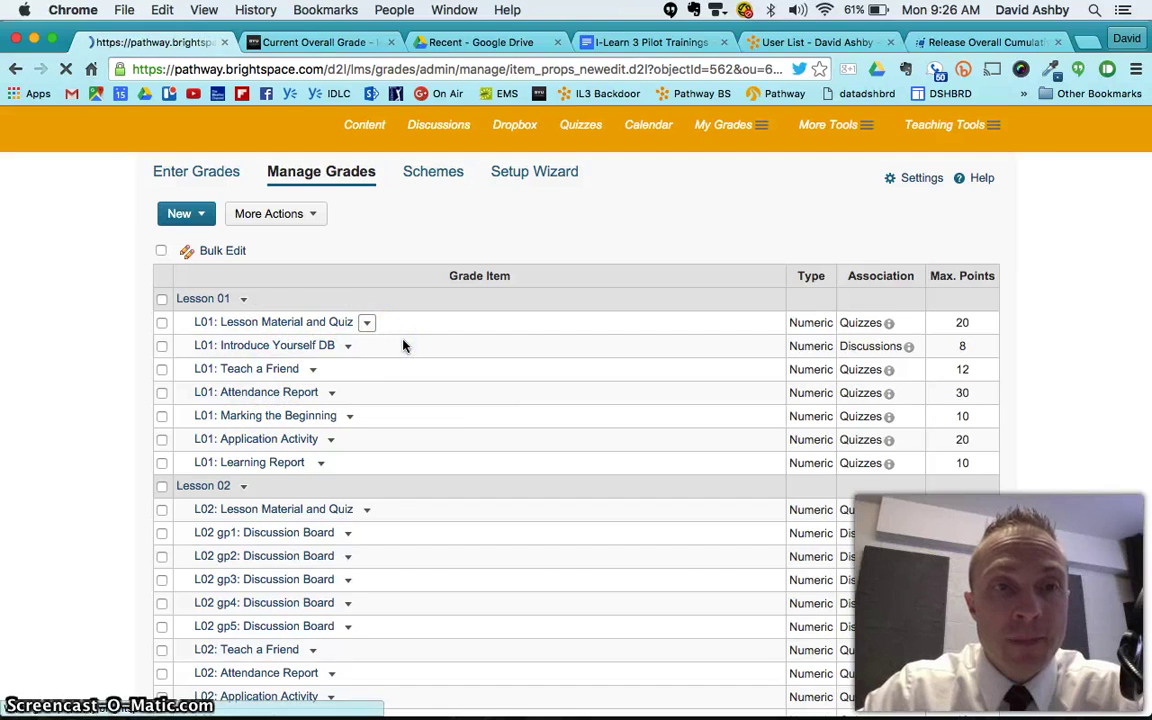
pyautogui.scroll(-3, 300, 437)
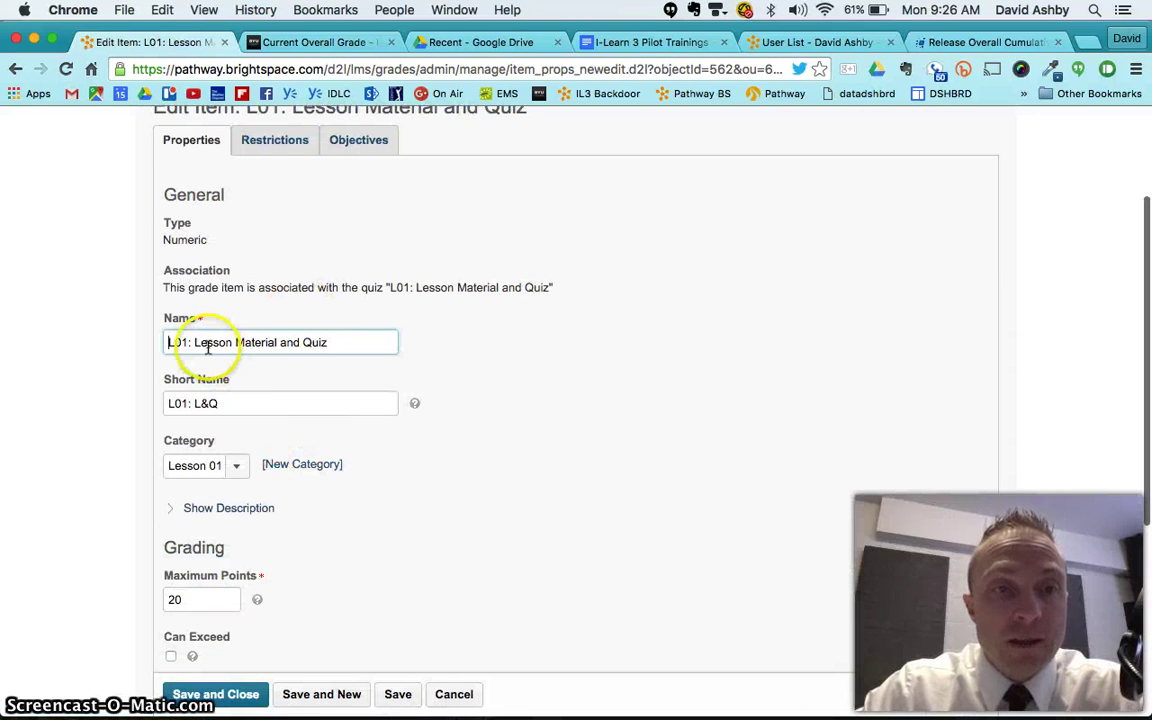
pyautogui.click(166, 342)
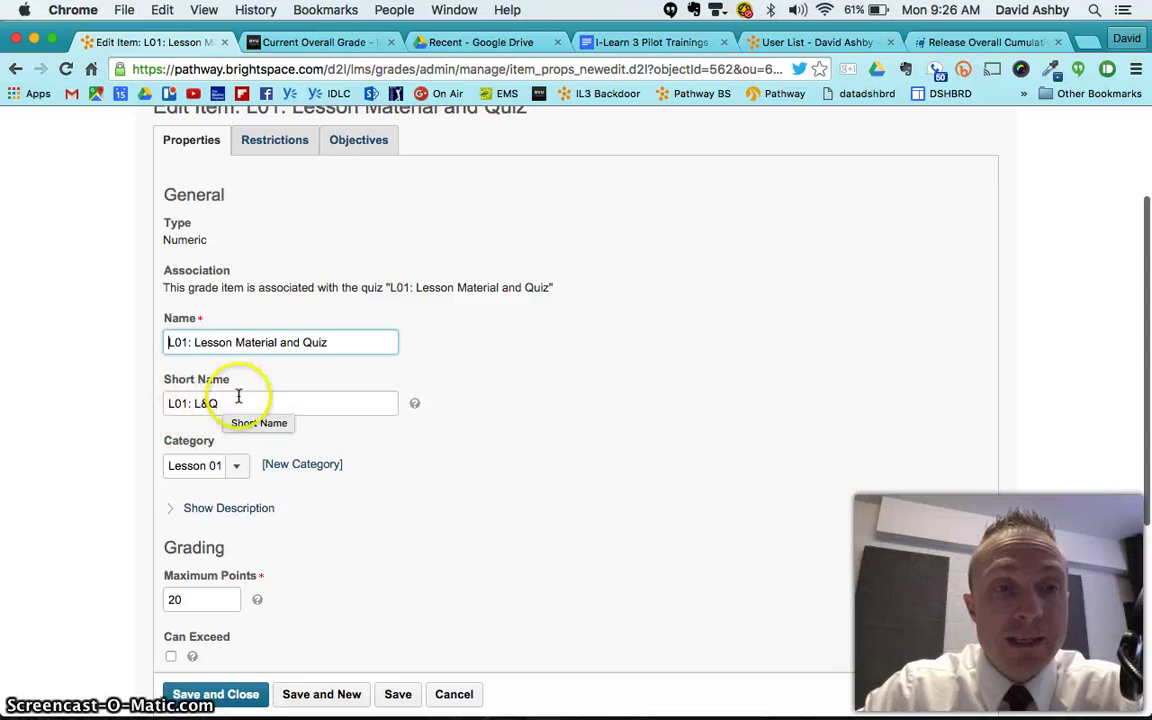
pyautogui.click(775, 41)
pyautogui.hscroll(-10, 522, 478)
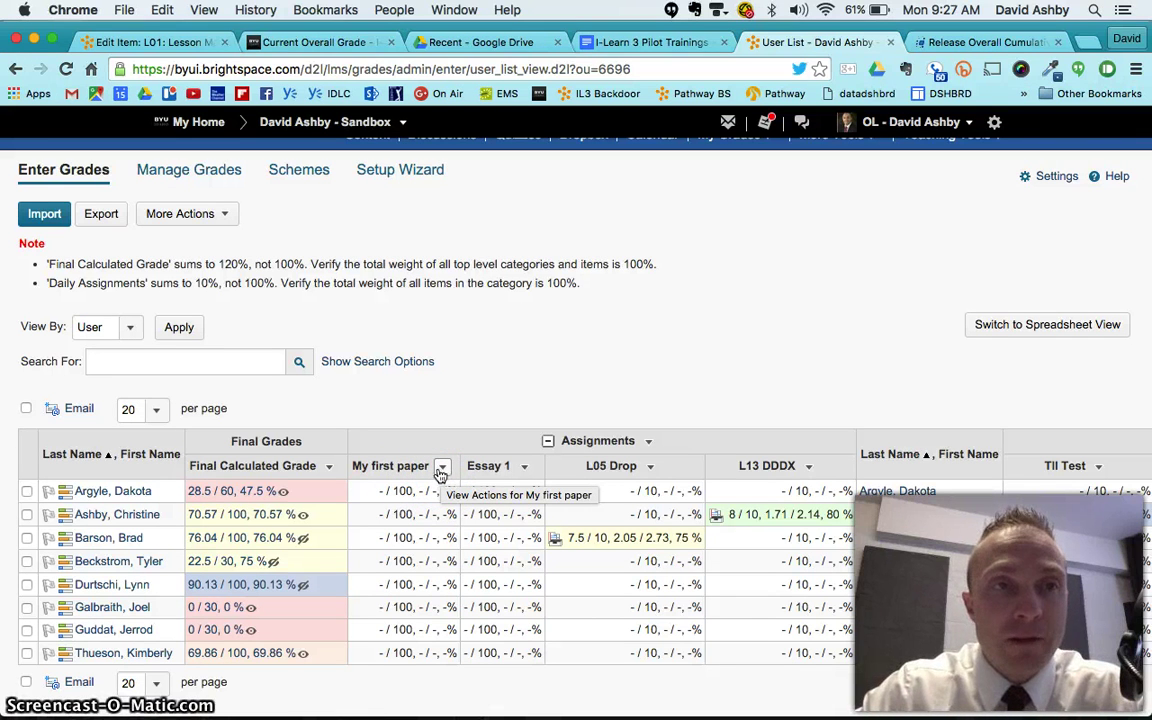
# Return to the GS 120G Reference Manage Grades list and scroll down to the Lesson 03 items.
pyautogui.click(166, 46)
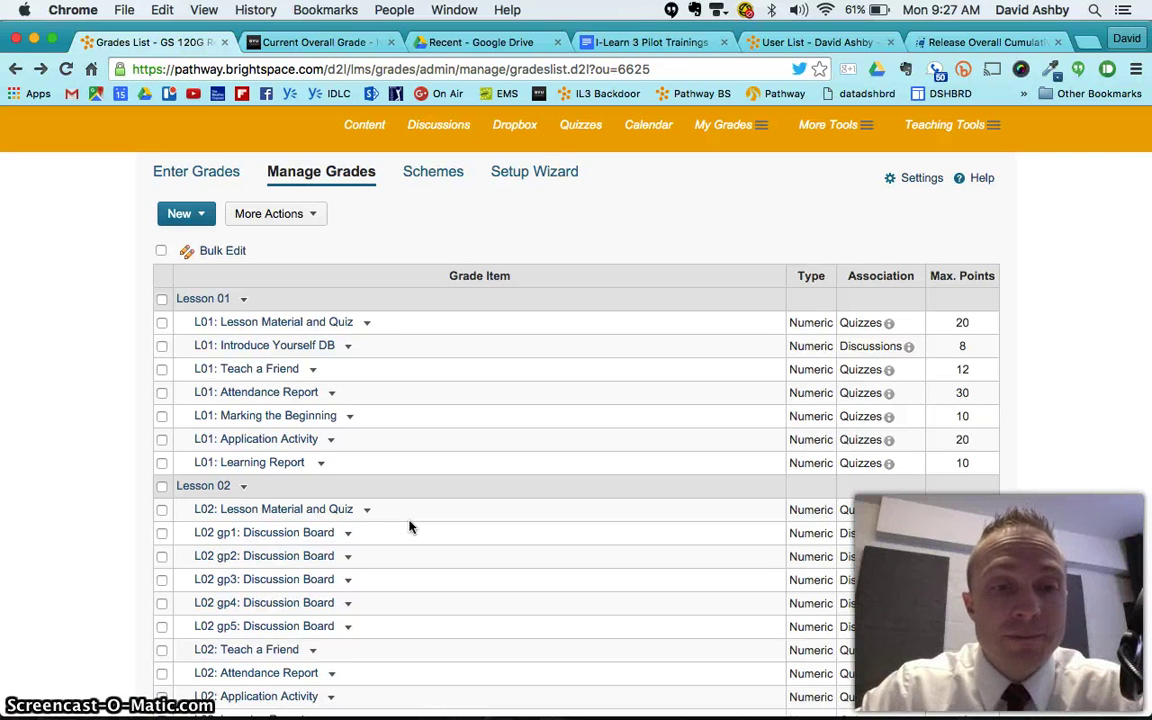
pyautogui.scroll(-3, 409, 527)
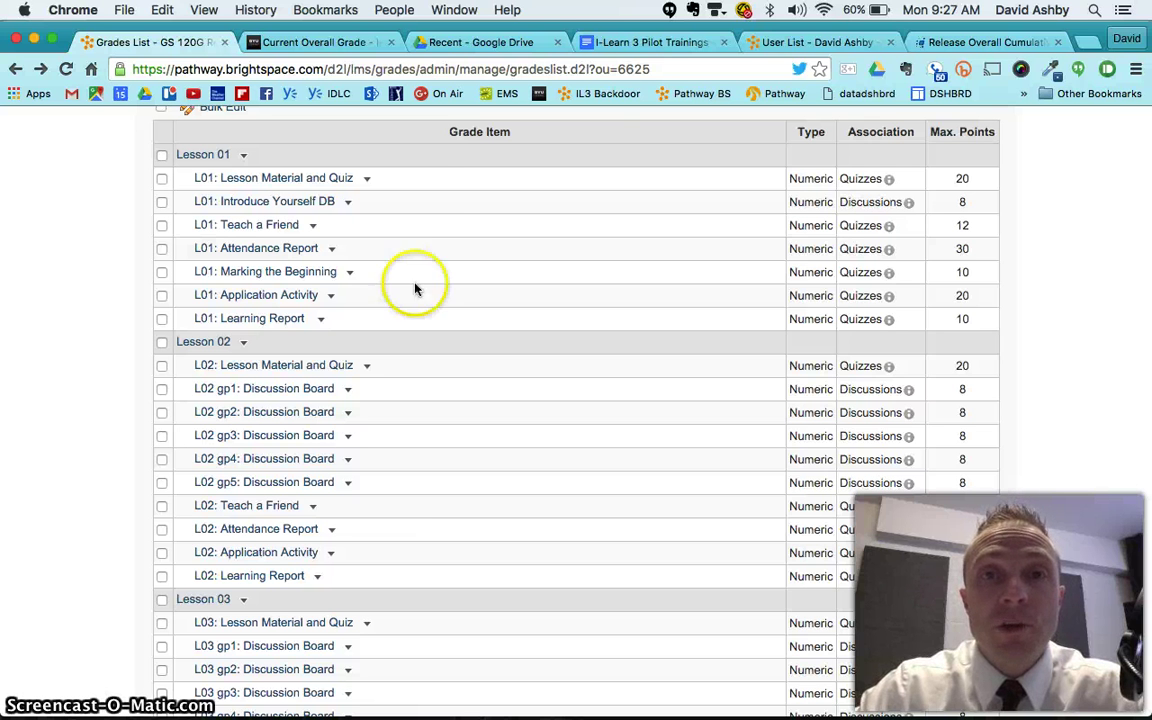
pyautogui.click(636, 38)
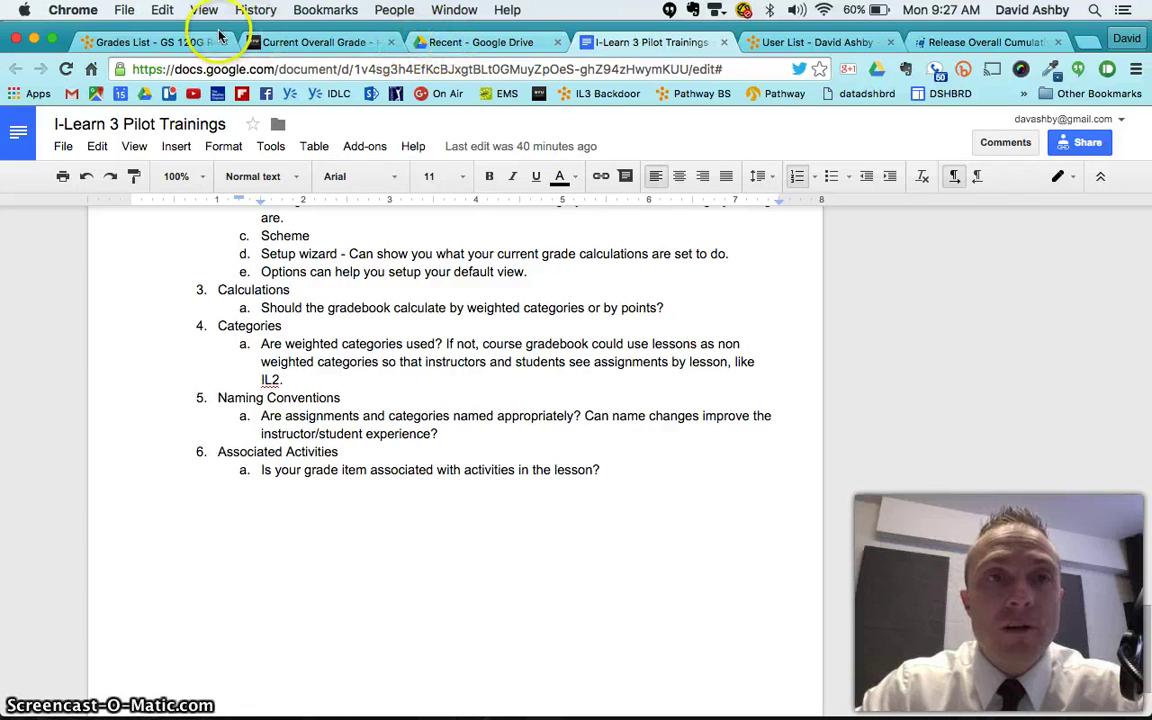
pyautogui.click(165, 41)
pyautogui.scroll(5, 310, 289)
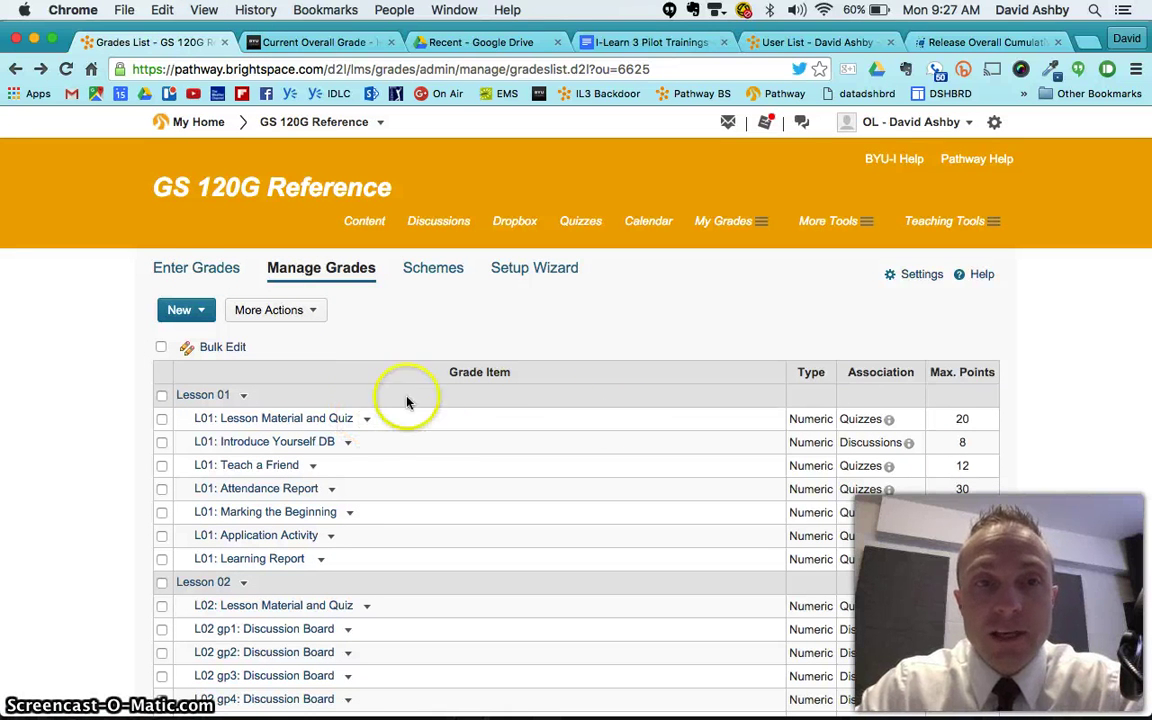
pyautogui.click(165, 270)
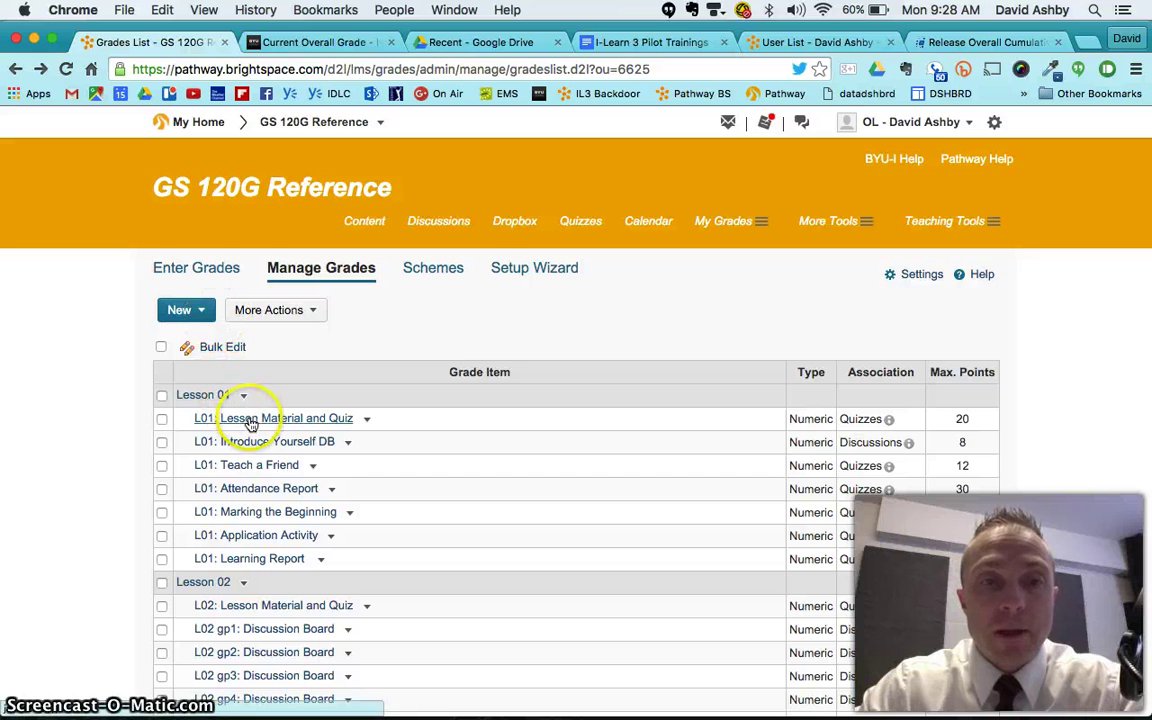
pyautogui.scroll(-3, 231, 437)
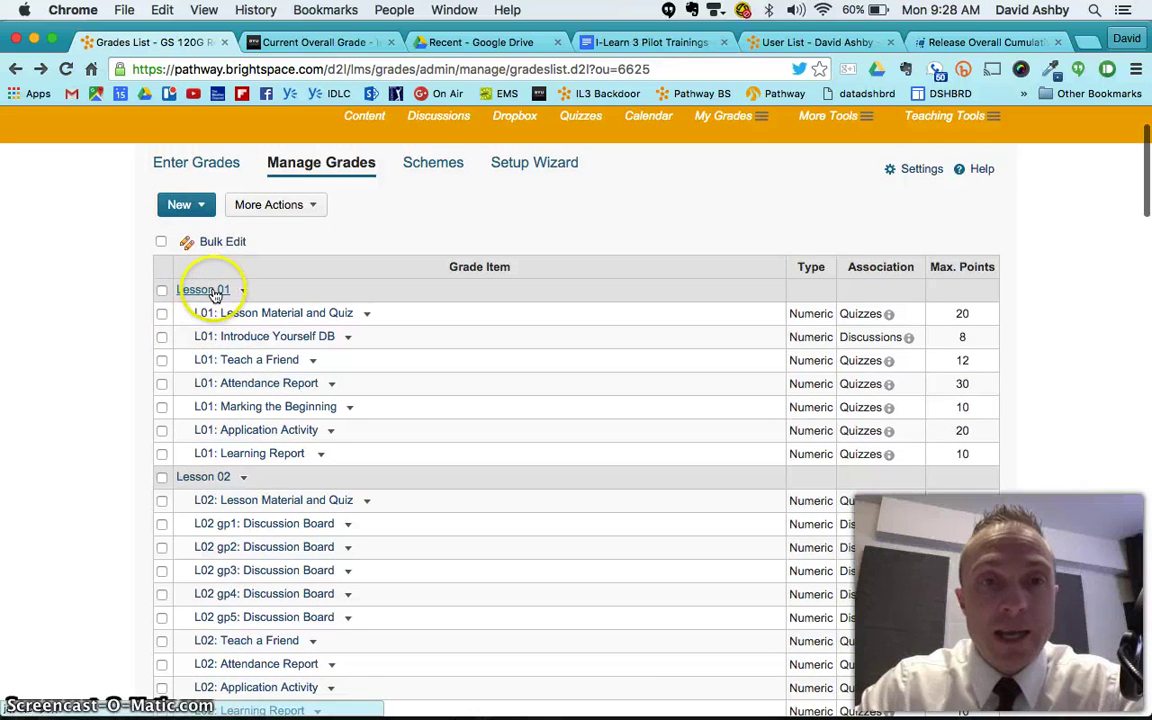
pyautogui.scroll(-1, 287, 467)
pyautogui.scroll(-3, 287, 467)
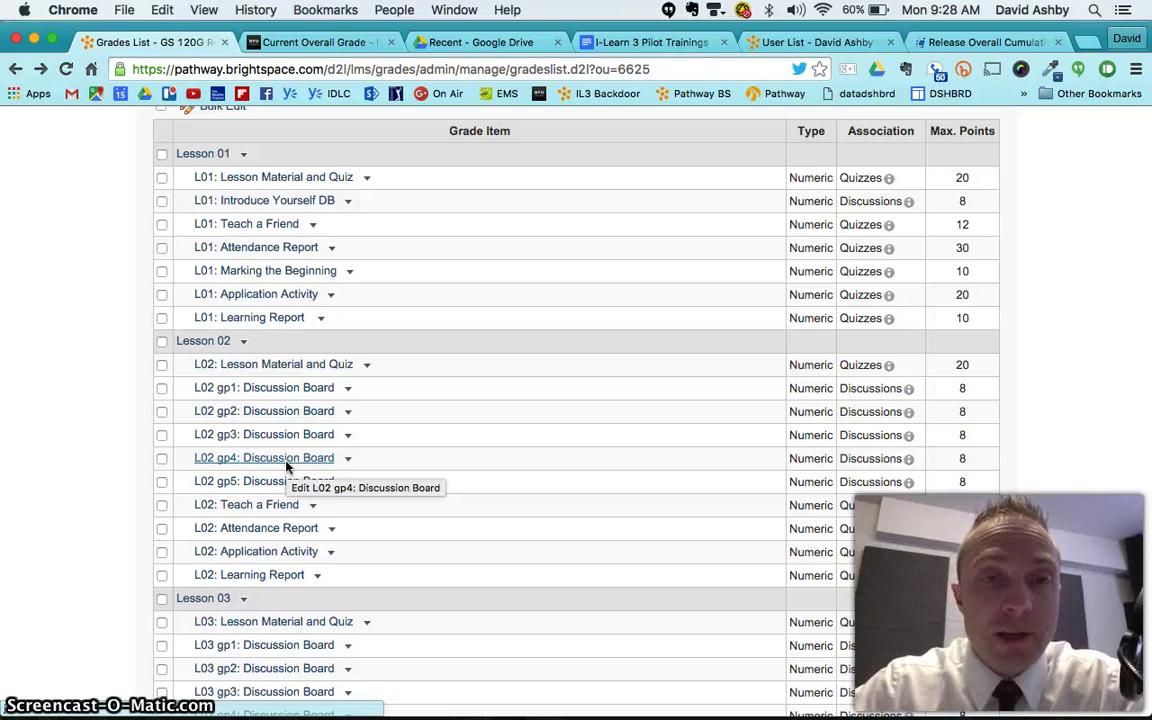
pyautogui.scroll(-4, 287, 467)
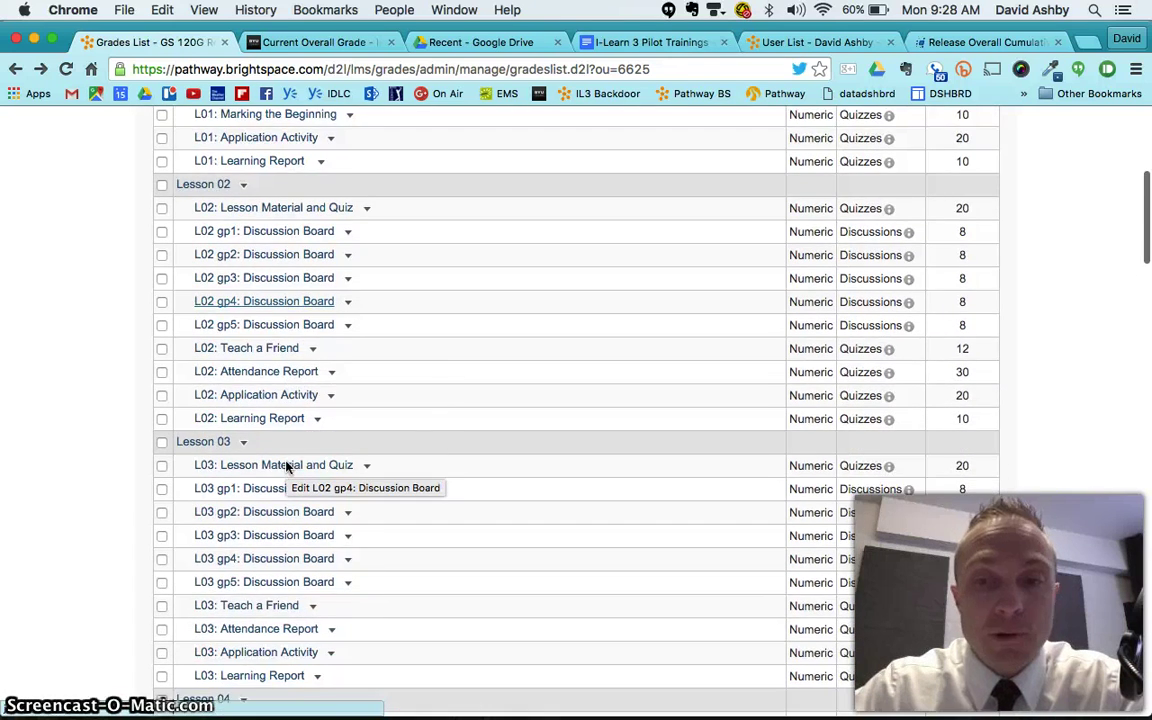
pyautogui.scroll(-9, 286, 464)
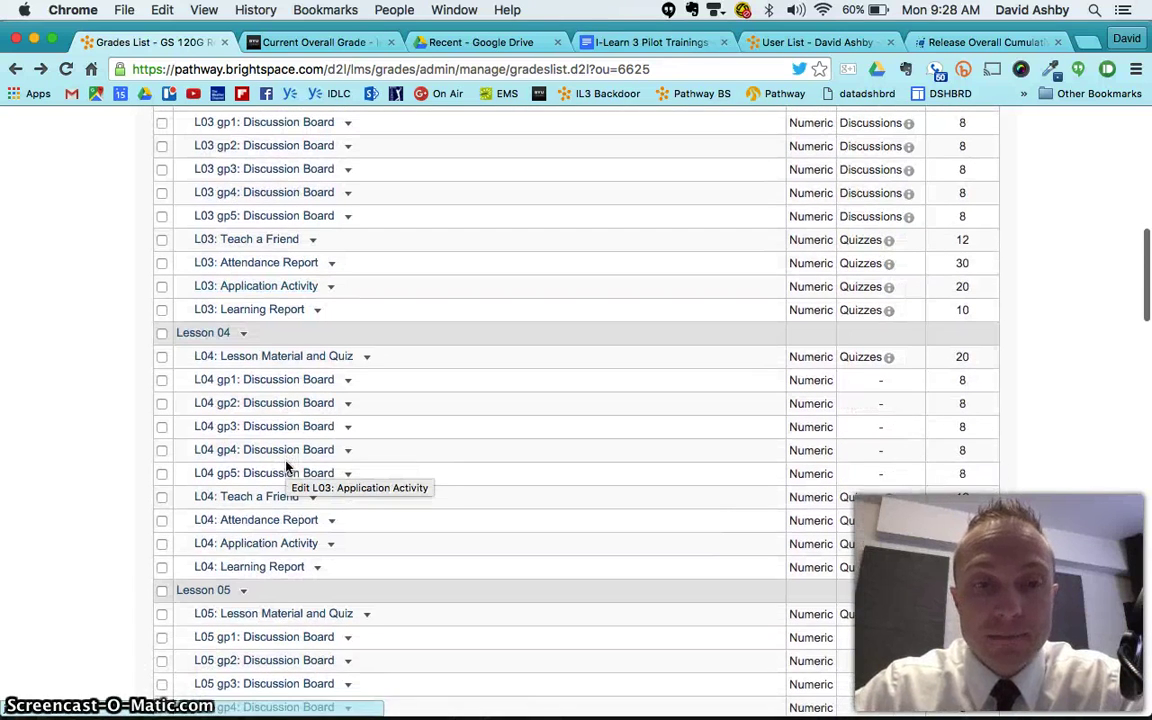
pyautogui.scroll(1, 287, 467)
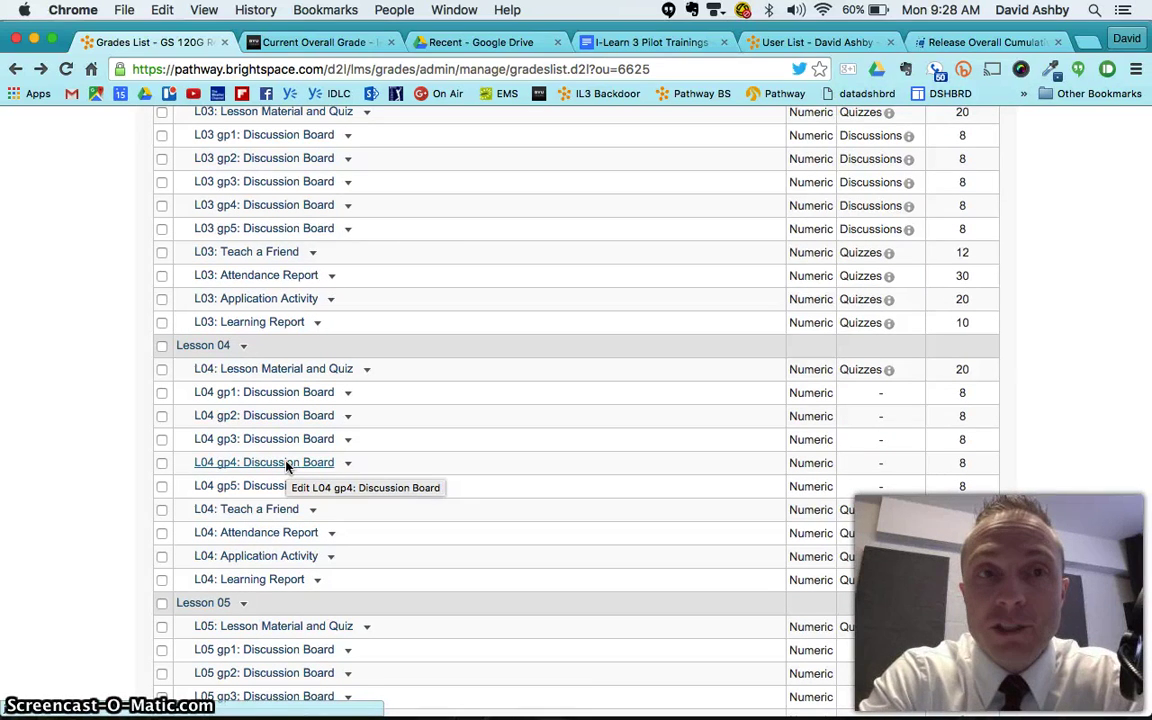
pyautogui.scroll(10, 287, 467)
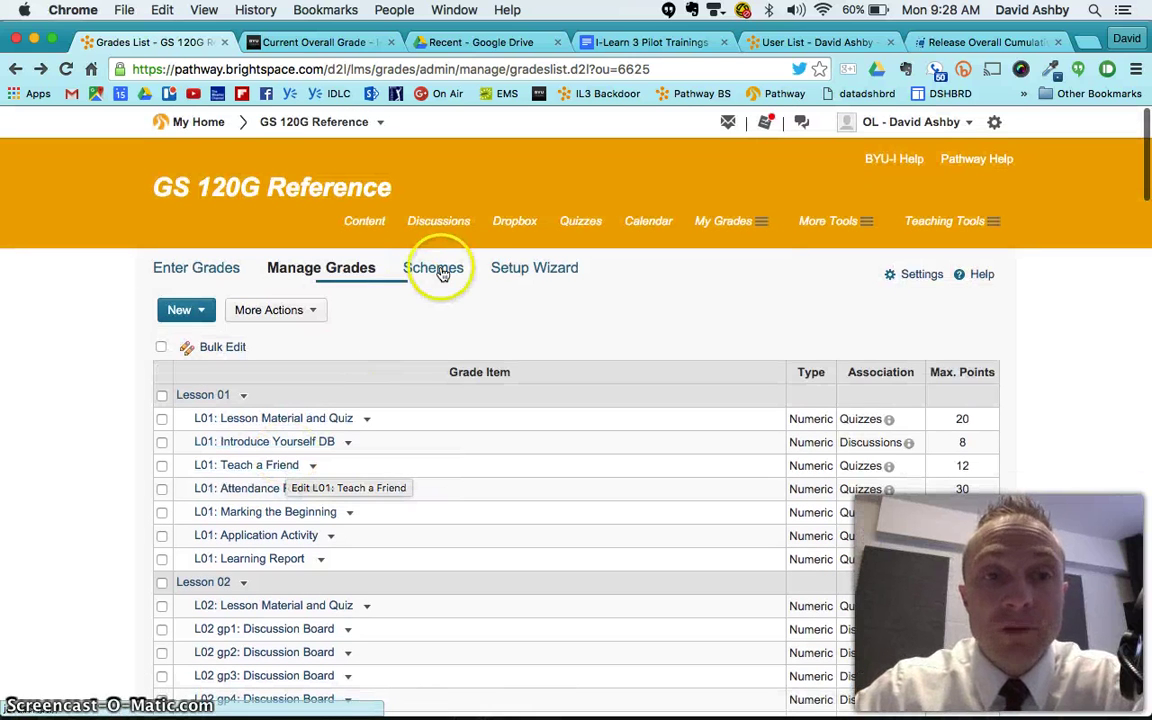